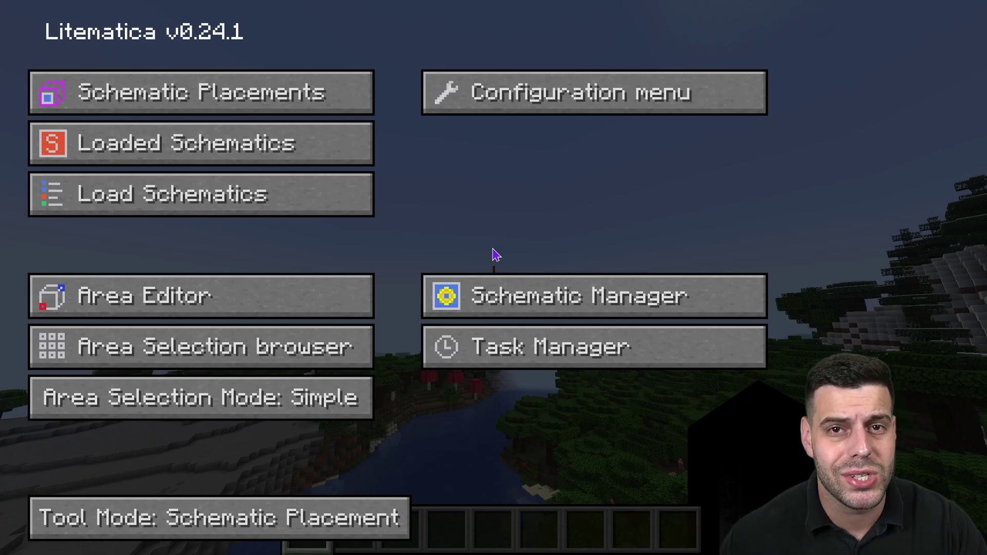
# - Scroll the tutorialy.net Litematica guide to Step 1: Download Litematica, with its Modrinth and GitHub links
pyautogui.click(595, 91)
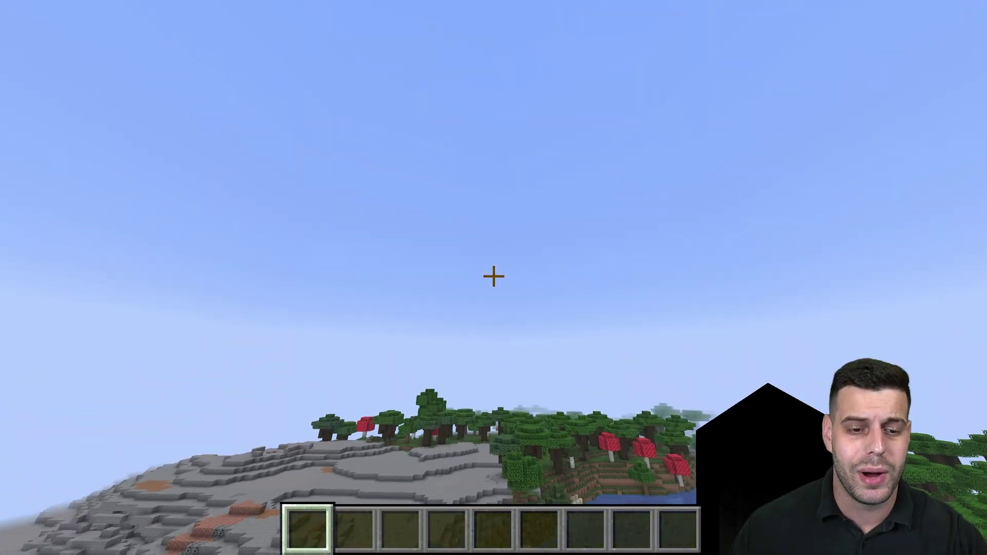
pyautogui.press('m')
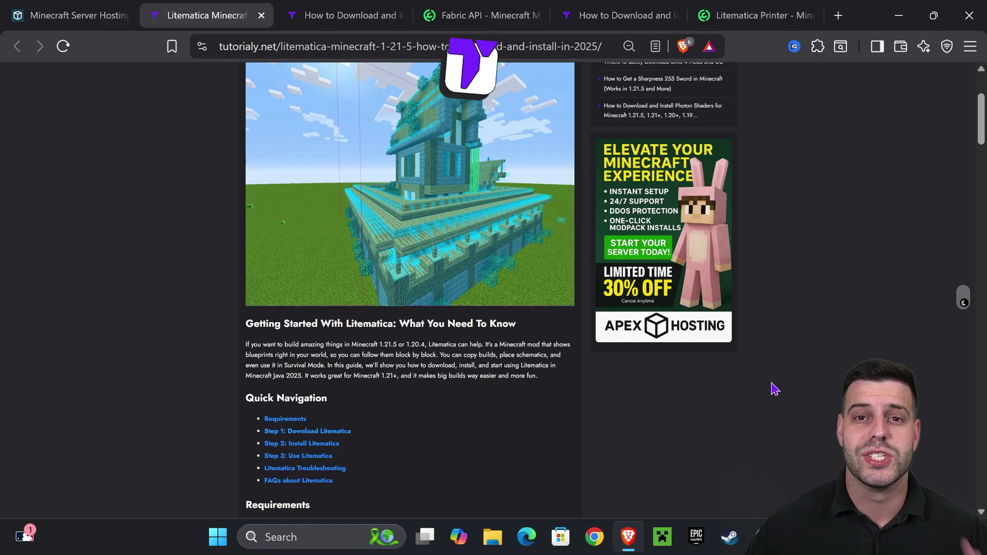
pyautogui.scroll(-6, 780, 389)
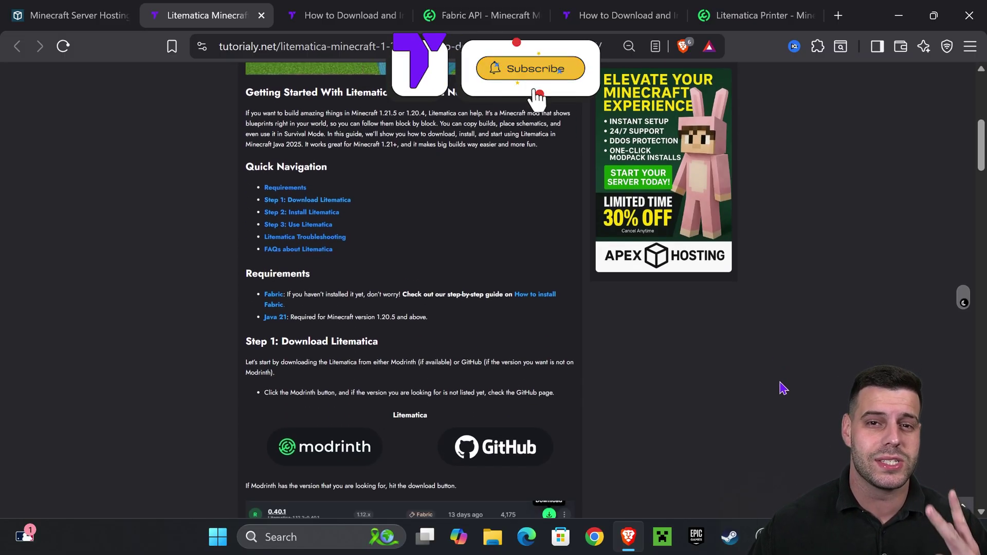
pyautogui.scroll(-7, 609, 315)
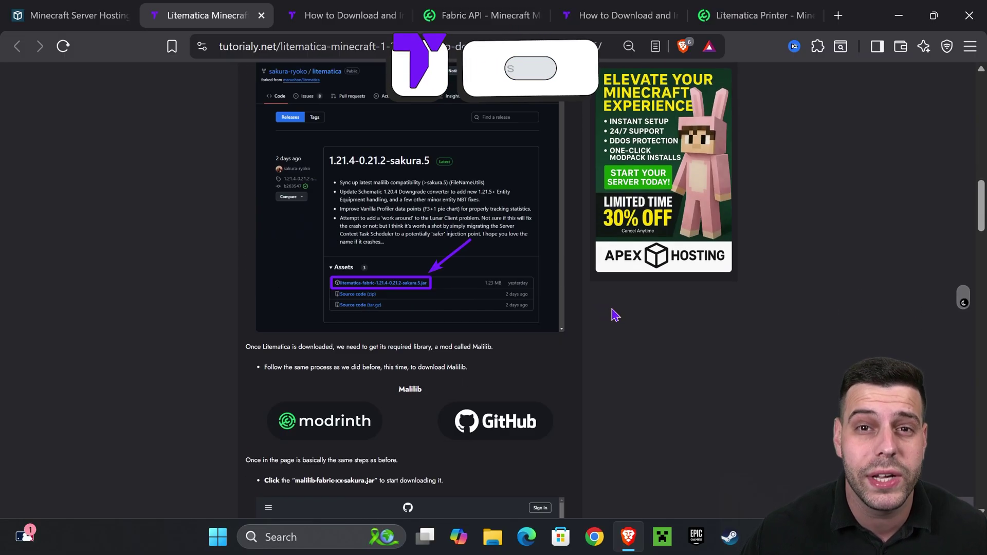
pyautogui.scroll(6, 620, 312)
pyautogui.scroll(9, 616, 313)
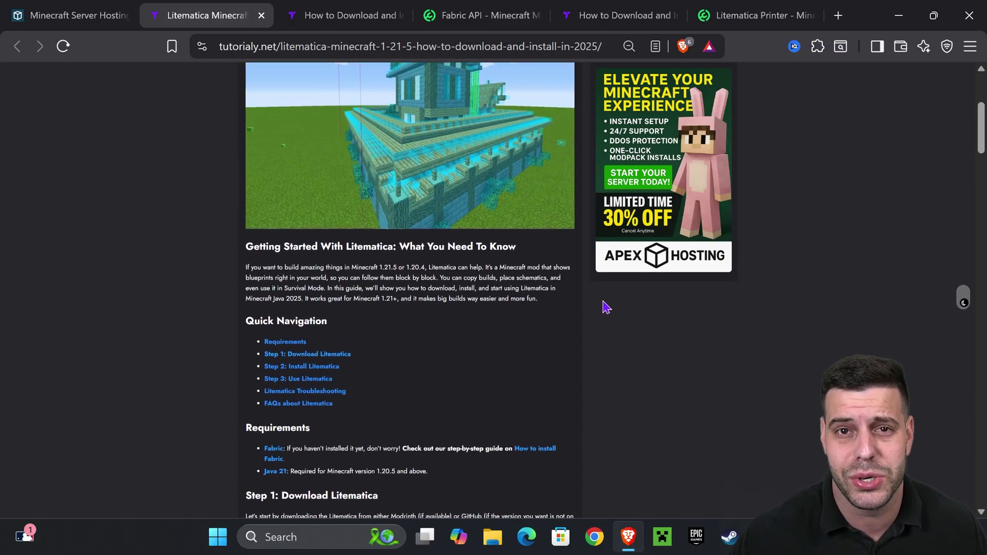
pyautogui.scroll(-6, 606, 307)
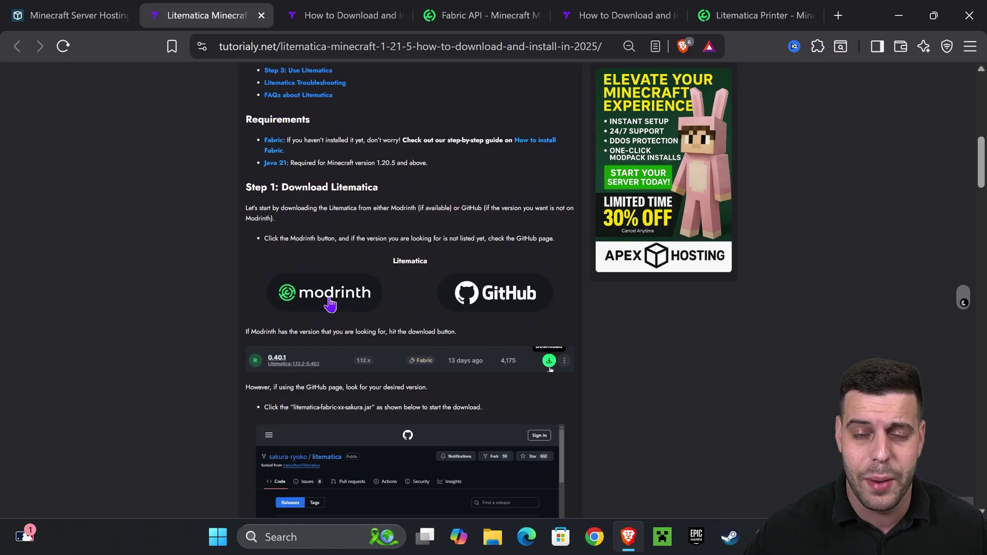
# - Download Litematica 0.24.1 for Minecraft 1.21.10 from Modrinth, then return to the tutorial article
pyautogui.click(329, 303)
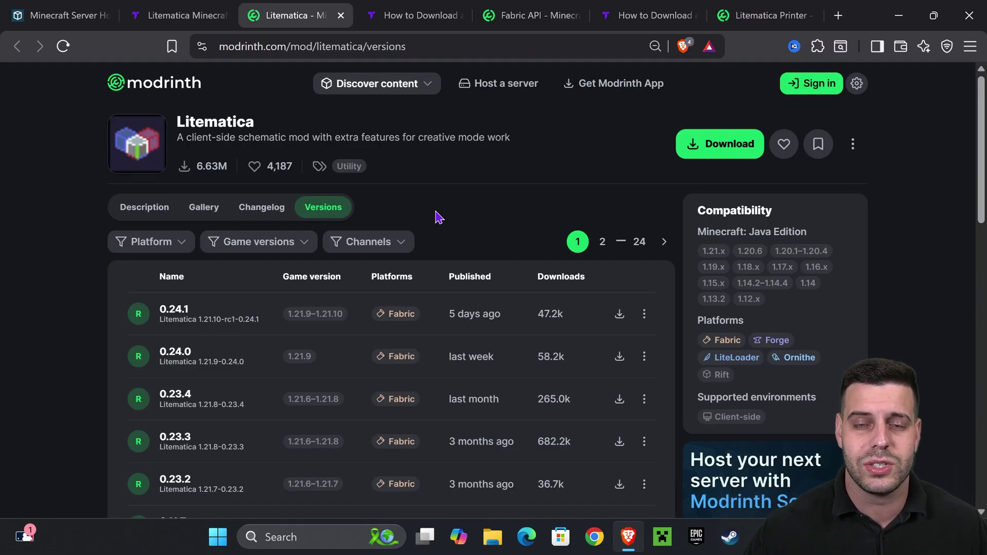
pyautogui.click(288, 248)
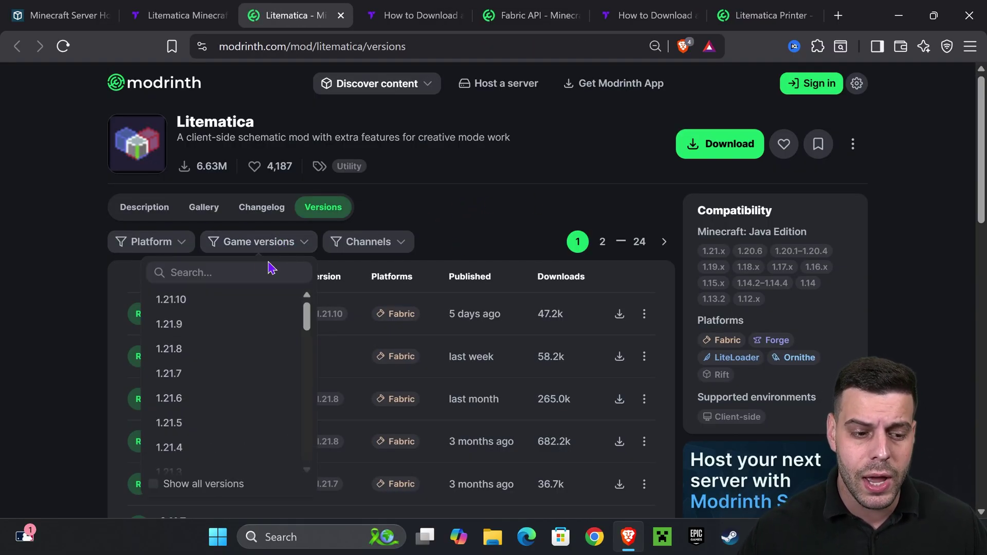
pyautogui.click(194, 304)
pyautogui.click(565, 230)
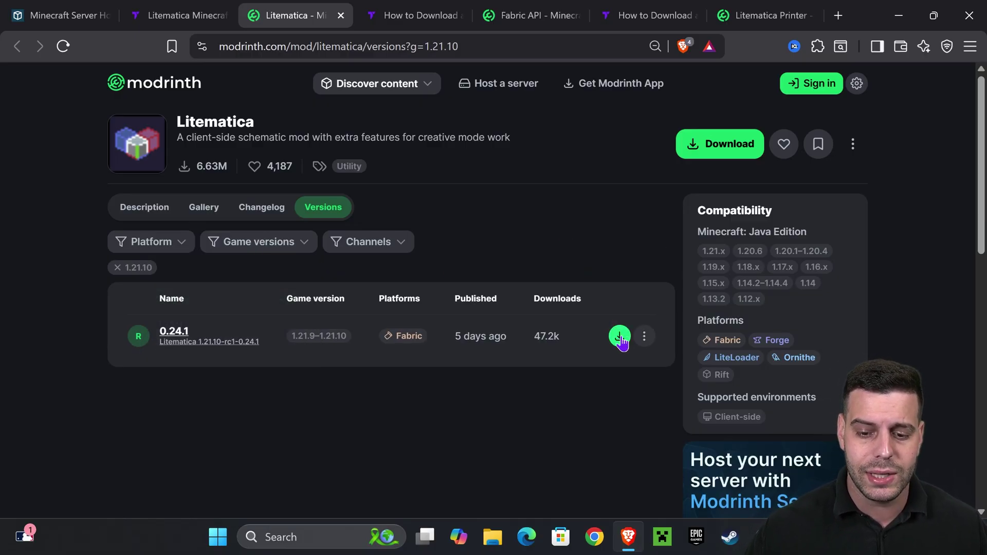
pyautogui.click(619, 337)
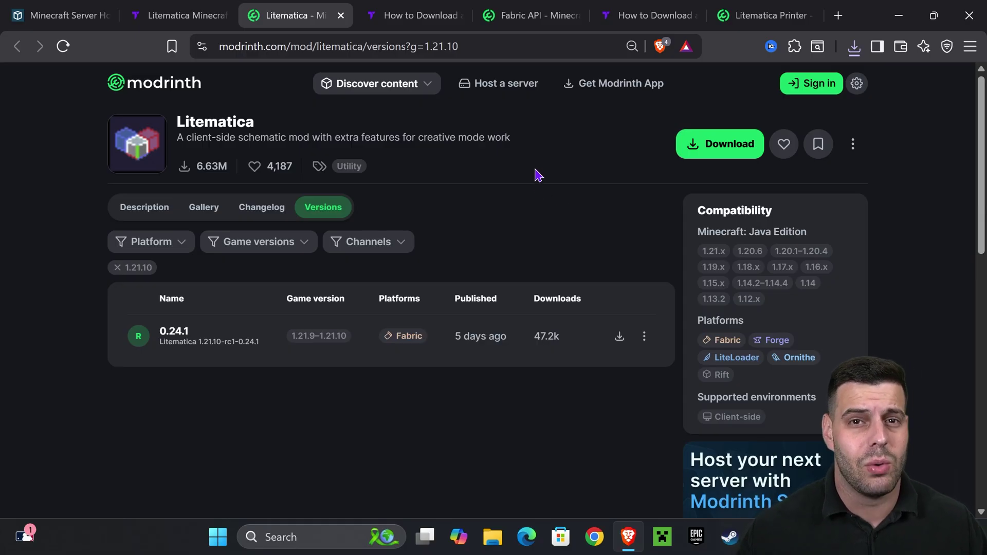
pyautogui.click(185, 15)
# - Download and save the MaLiLib 0.26.2 jar for Minecraft 1.21.10 from Modrinth
pyautogui.scroll(-1, 514, 211)
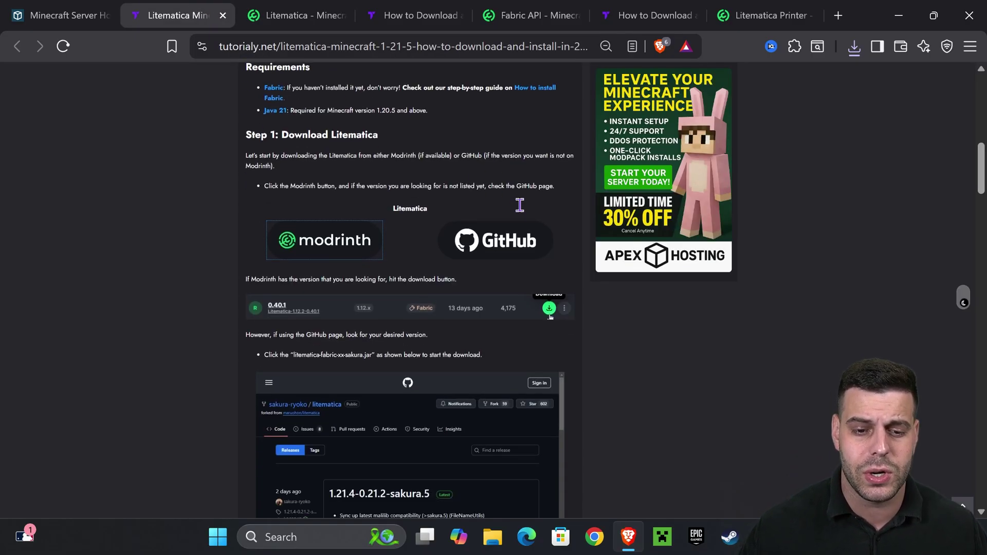
pyautogui.scroll(-10, 520, 205)
pyautogui.scroll(3, 434, 233)
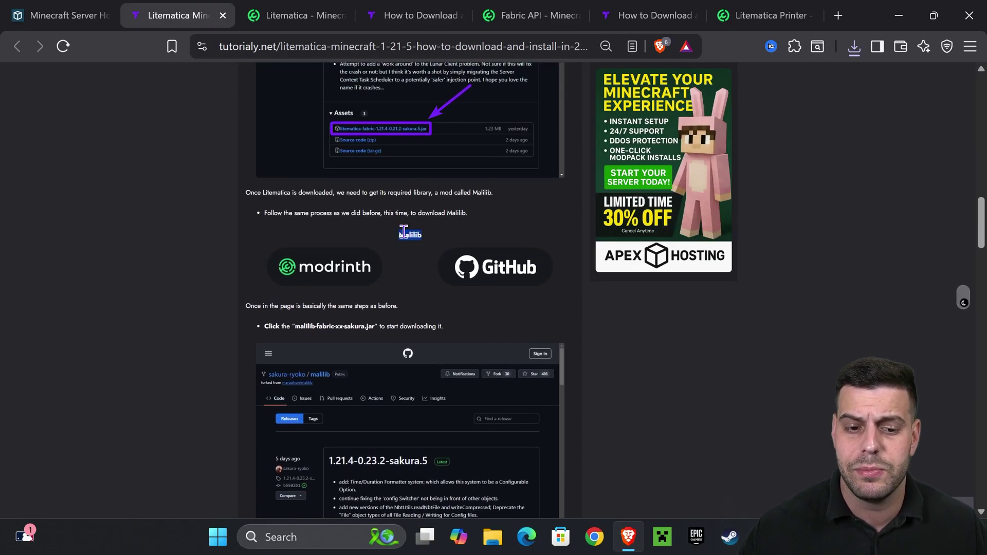
pyautogui.click(326, 270)
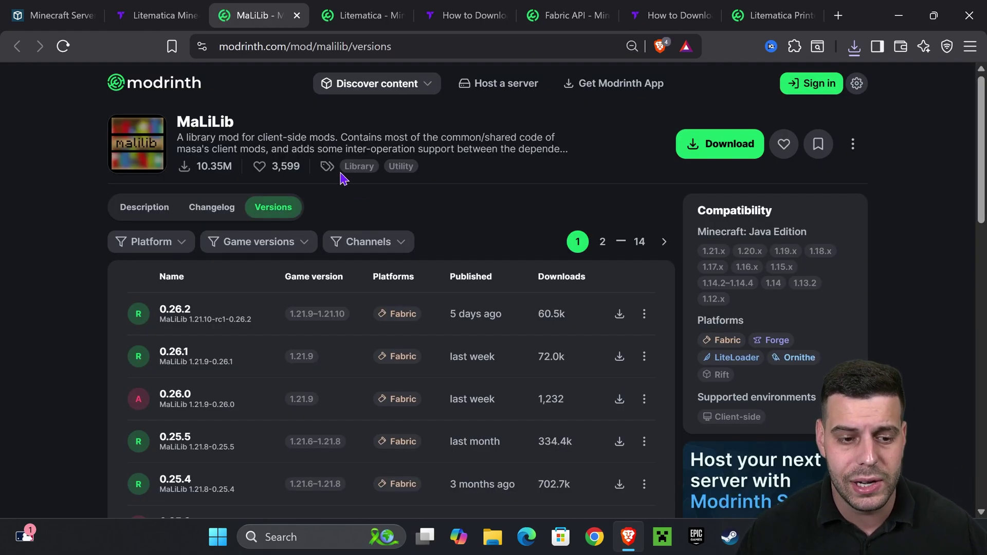
pyautogui.click(263, 241)
pyautogui.click(197, 301)
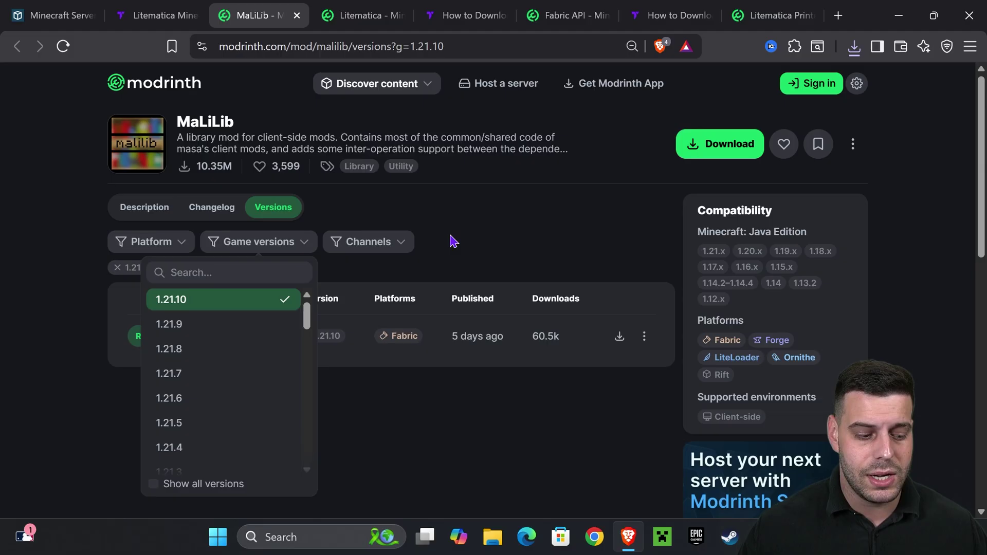
pyautogui.click(507, 235)
pyautogui.click(620, 337)
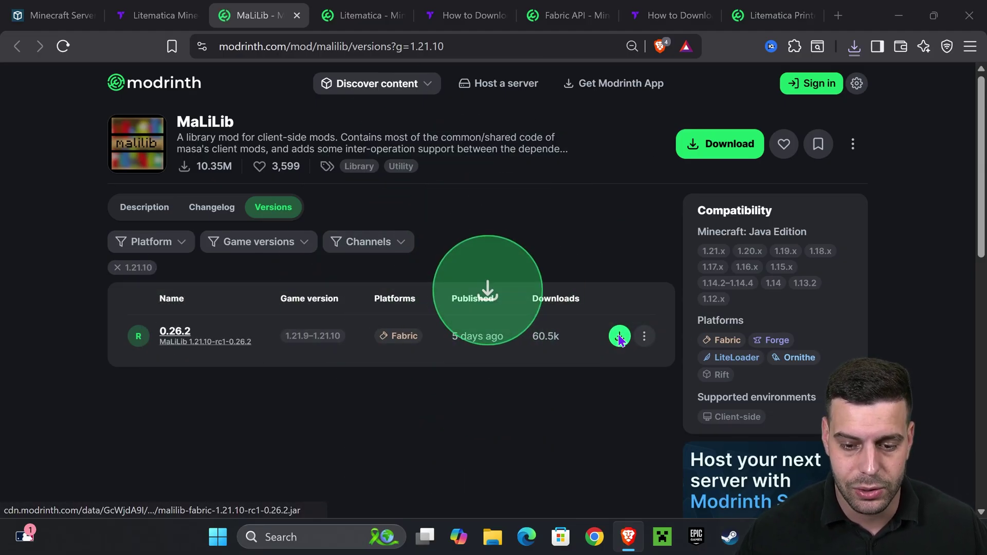
pyautogui.click(344, 340)
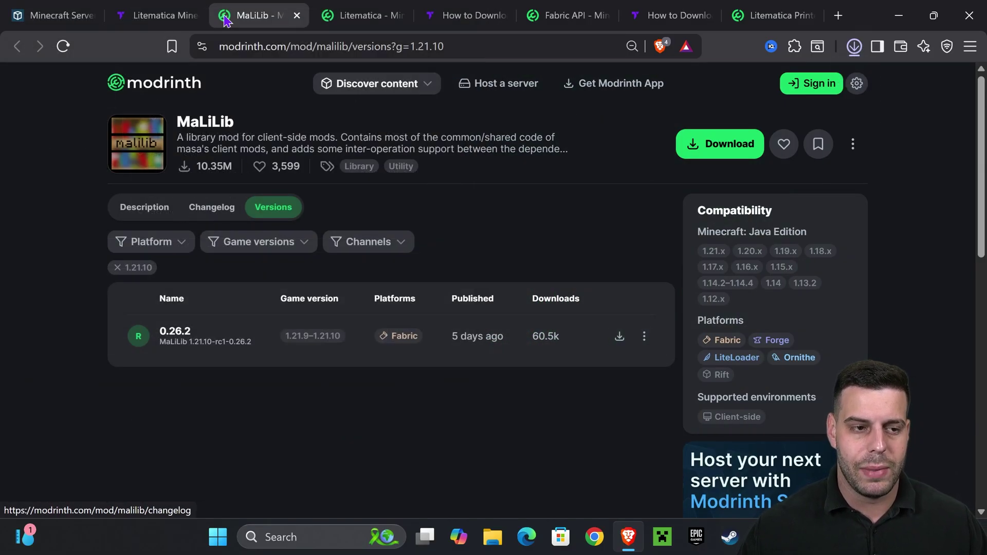
# - Go back to the Litematica versions page on Modrinth
pyautogui.click(154, 15)
pyautogui.click(283, 15)
pyautogui.click(353, 17)
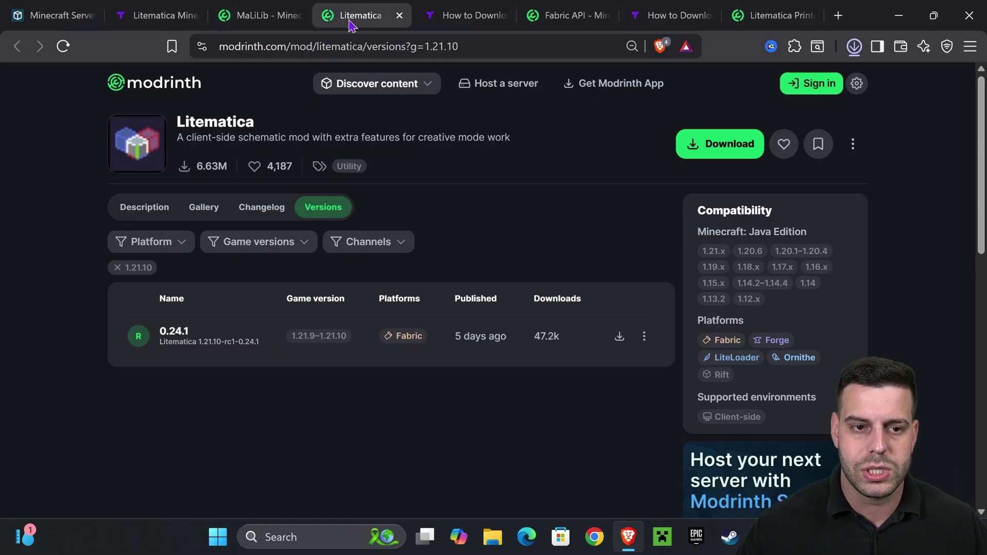
# - Check that Litematica 0.24.1 depends on MaLiLib, then view the Fabric Mod Loader install guide
pyautogui.click(184, 335)
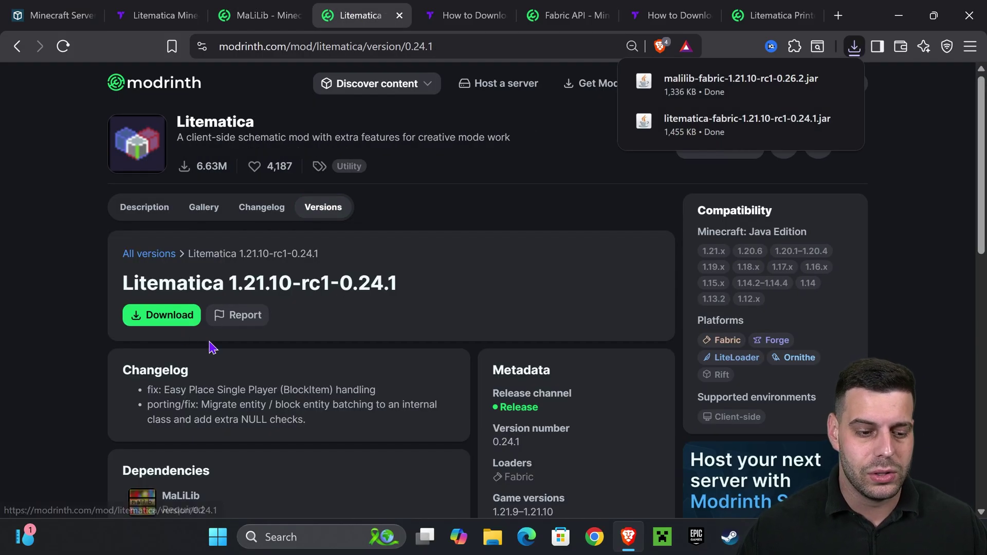
pyautogui.scroll(-5, 198, 205)
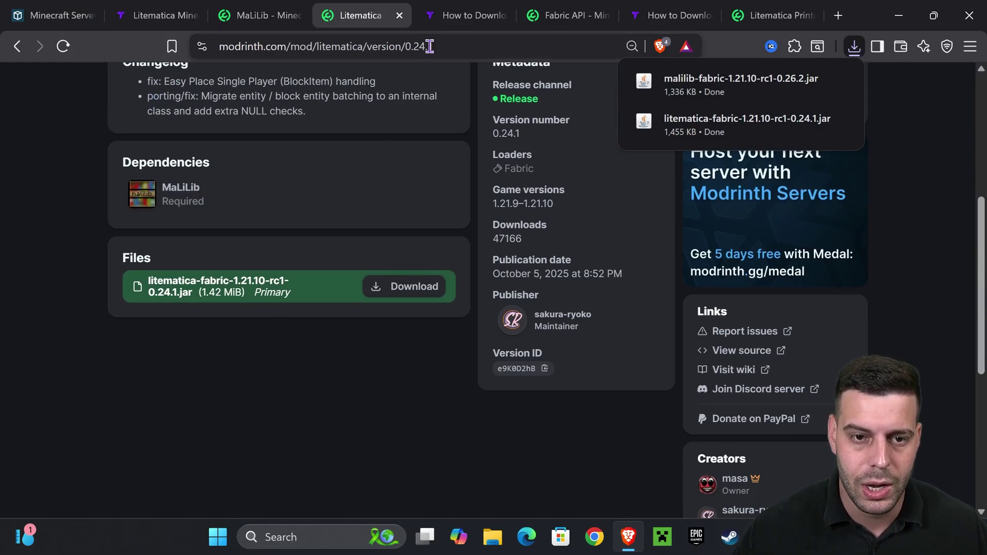
pyautogui.moveTo(667, 93)
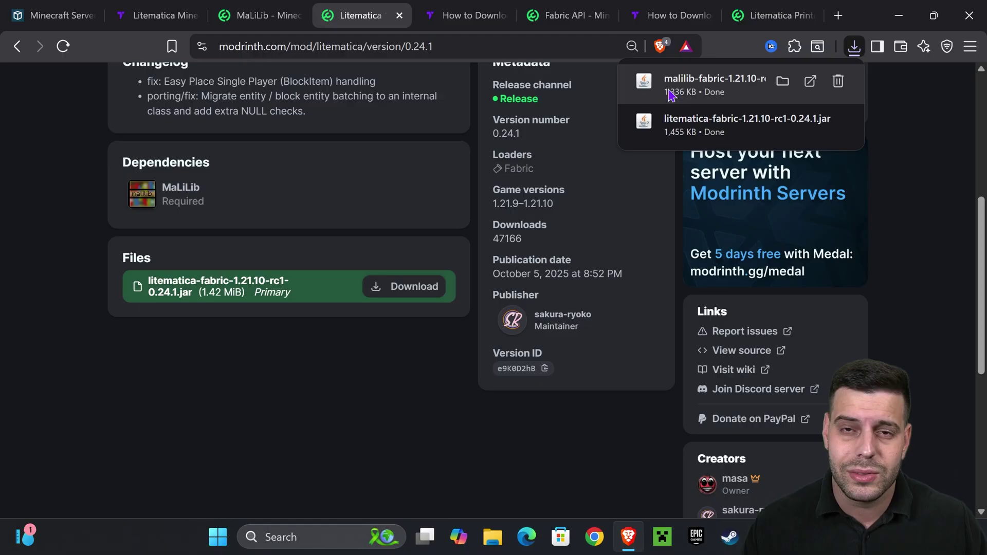
pyautogui.click(496, 14)
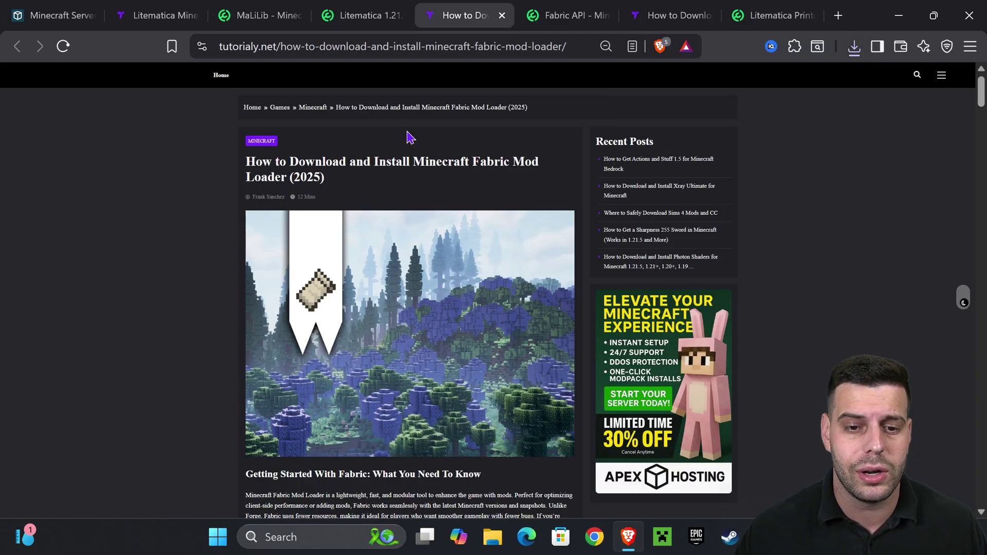
# - Save the universal Fabric installer, fabric-installer-1.1.0.jar, to the Downloads folder
pyautogui.scroll(-5, 479, 170)
pyautogui.scroll(-4, 509, 175)
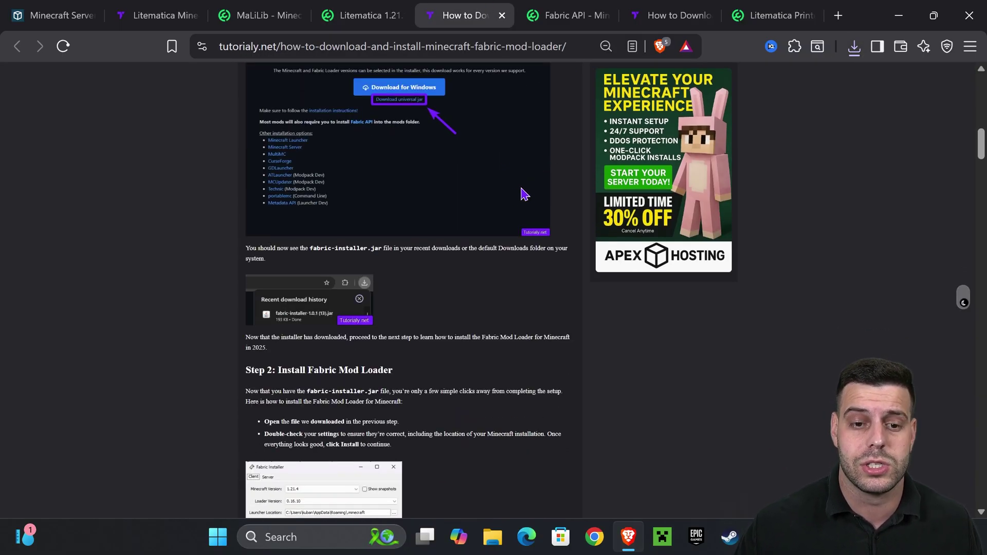
pyautogui.scroll(-1, 535, 192)
pyautogui.scroll(9, 550, 205)
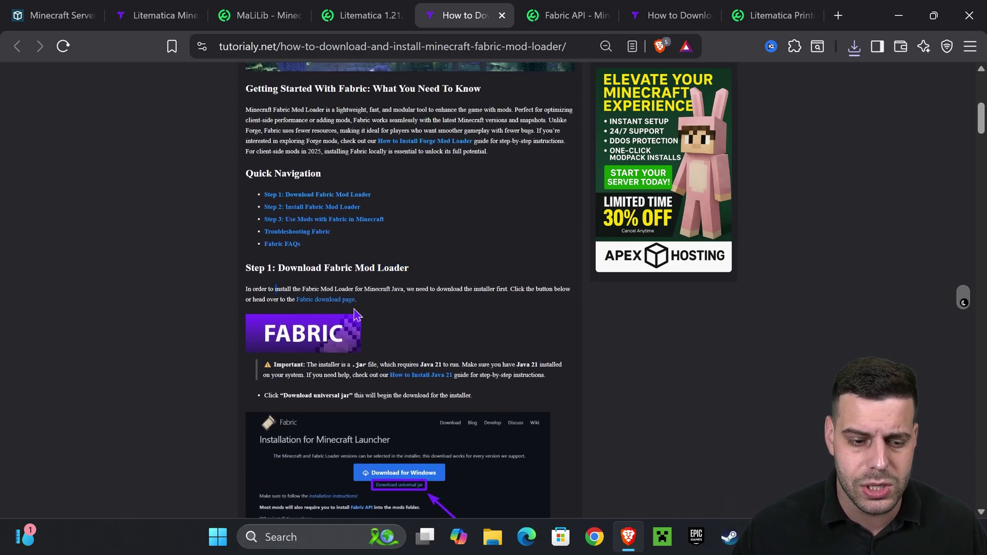
pyautogui.click(312, 332)
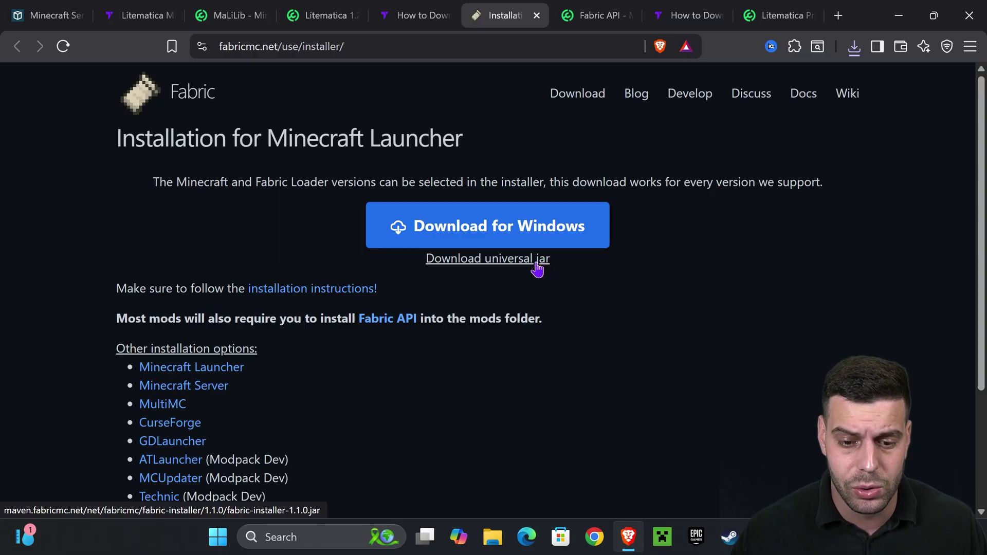
pyautogui.click(492, 258)
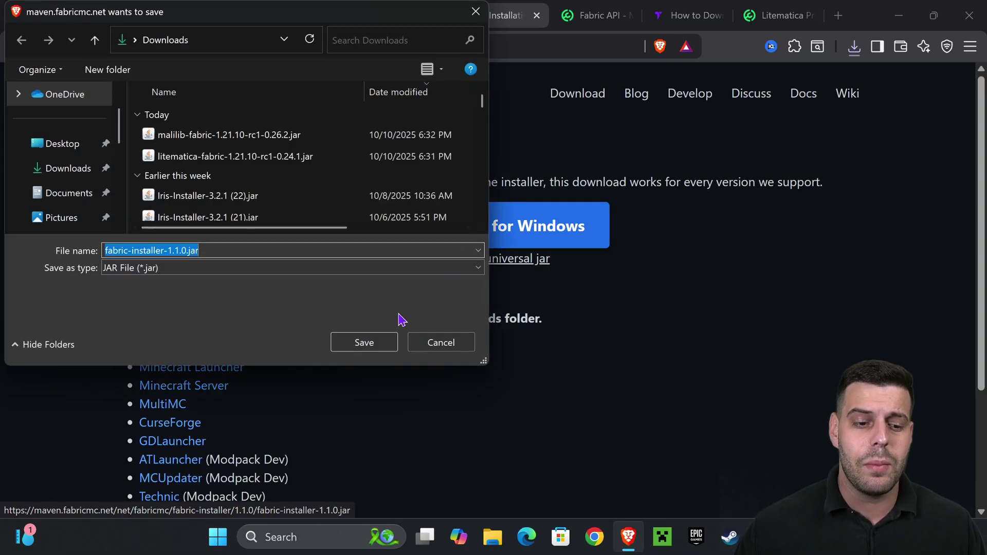
pyautogui.click(391, 342)
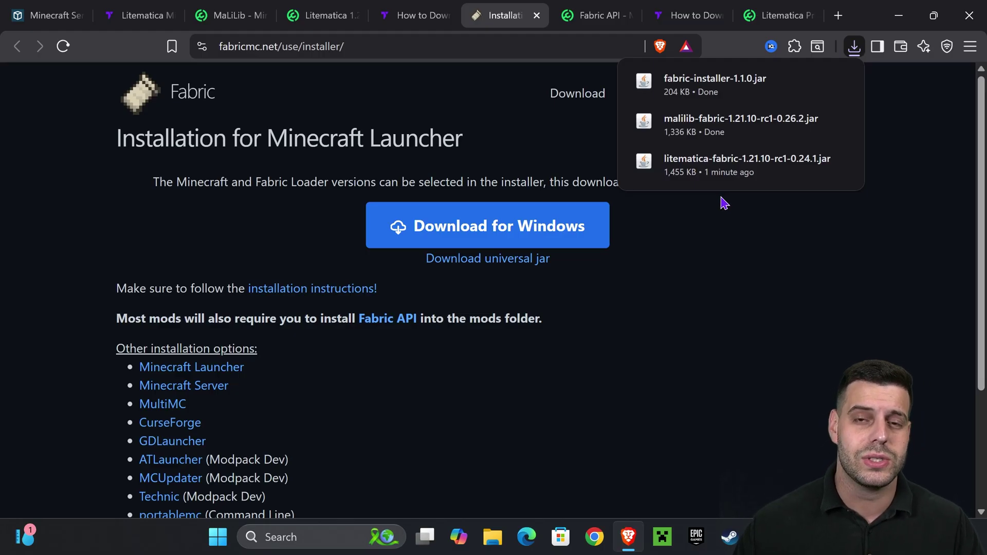
# - Filter Fabric API versions to 1.21.10 and save the 0.135.0+1.21.10 jar
pyautogui.click(597, 15)
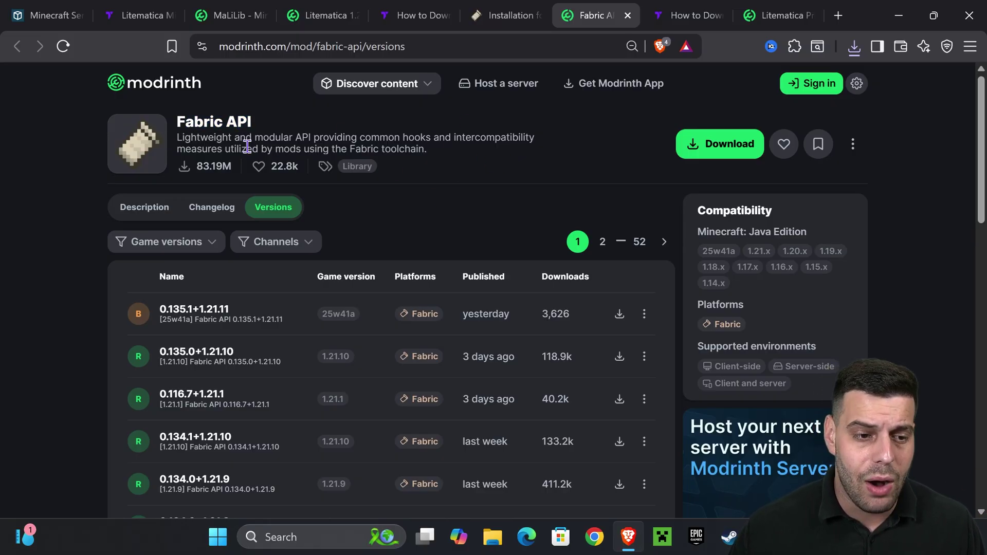
pyautogui.click(187, 246)
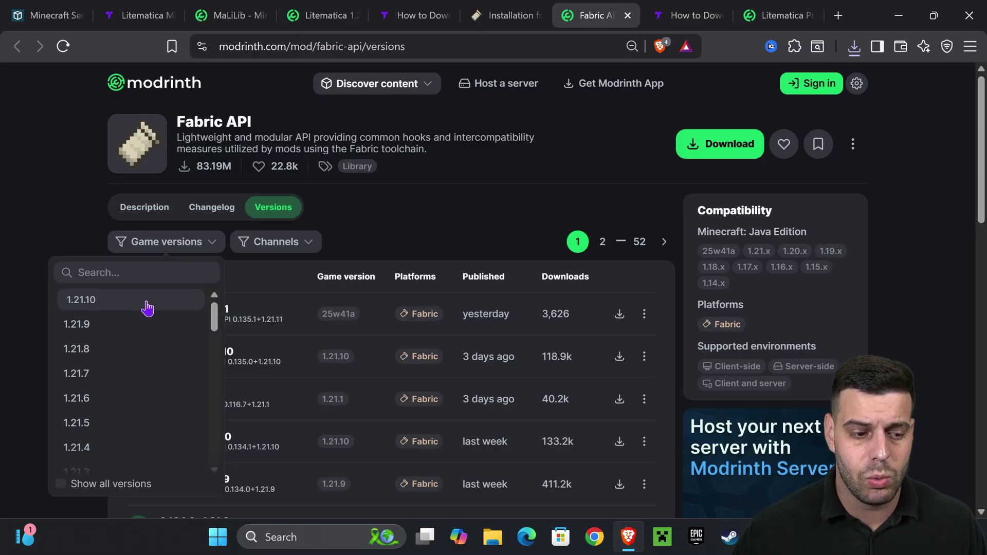
pyautogui.click(146, 305)
pyautogui.click(618, 337)
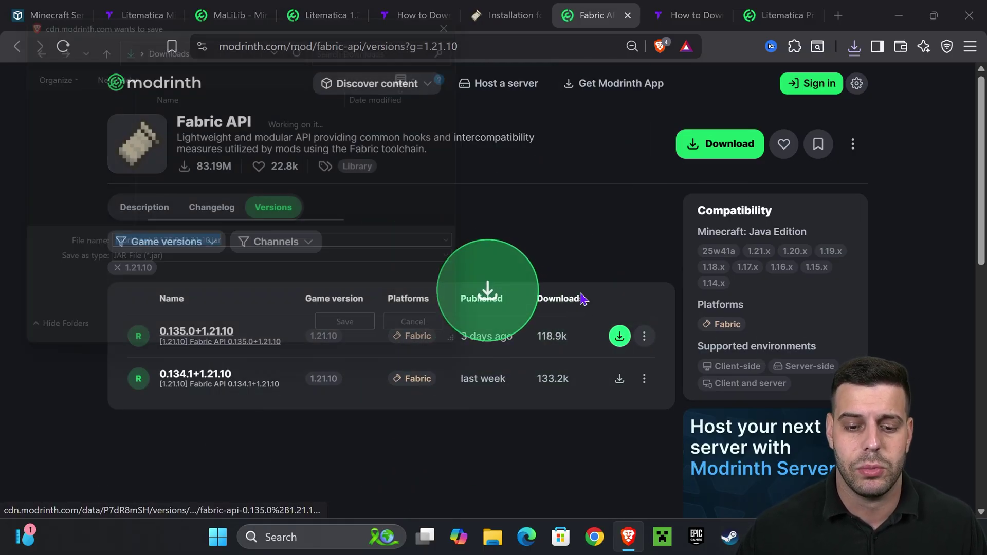
pyautogui.click(363, 342)
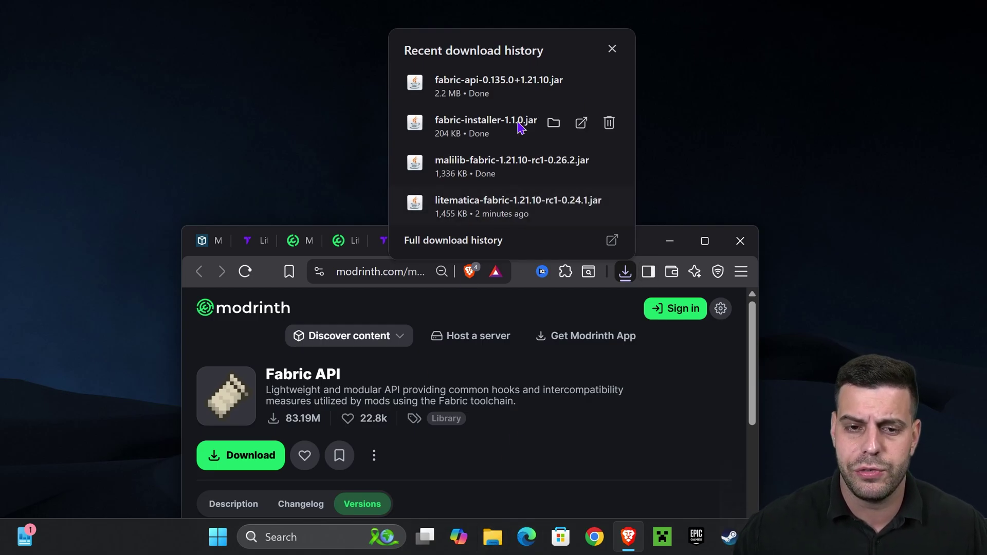
# - Drag the litematica, malilib, fabric-installer and fabric-api jars from download history onto the desktop
pyautogui.moveTo(485, 202); pyautogui.dragTo(729, 134)
pyautogui.moveTo(546, 159); pyautogui.dragTo(885, 135)
pyautogui.moveTo(551, 132); pyautogui.dragTo(884, 145)
pyautogui.moveTo(497, 90); pyautogui.dragTo(761, 122)
# - Minimize the browser and group the four jar icons together on the desktop
pyautogui.click(670, 242)
pyautogui.click(669, 241)
pyautogui.moveTo(665, 39); pyautogui.dragTo(888, 219)
pyautogui.moveTo(874, 158); pyautogui.dragTo(612, 159)
pyautogui.moveTo(28, 26); pyautogui.dragTo(556, 135)
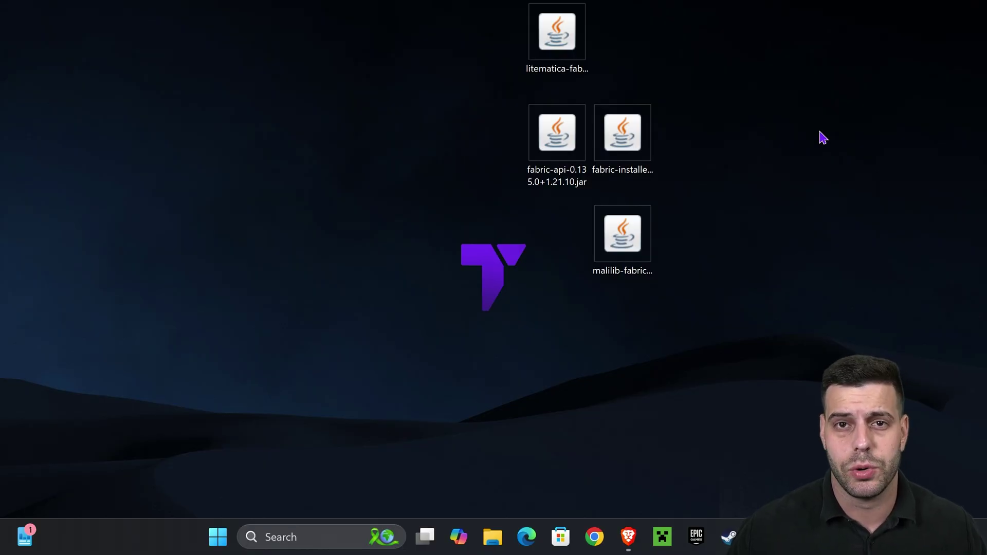
# - Run fabric-installer-1.1.0.jar and install Fabric Loader for Minecraft 1.21.10
pyautogui.click(617, 188)
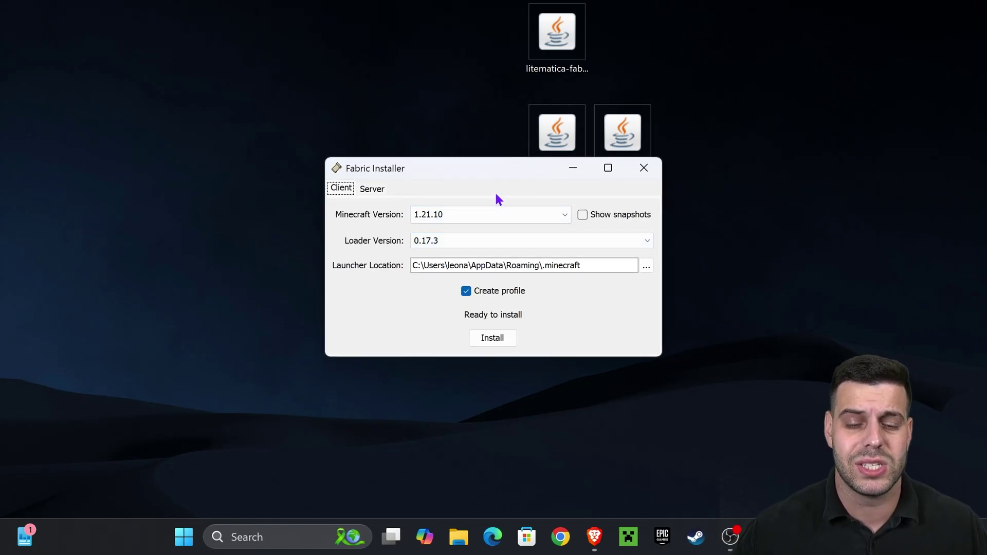
pyautogui.click(446, 211)
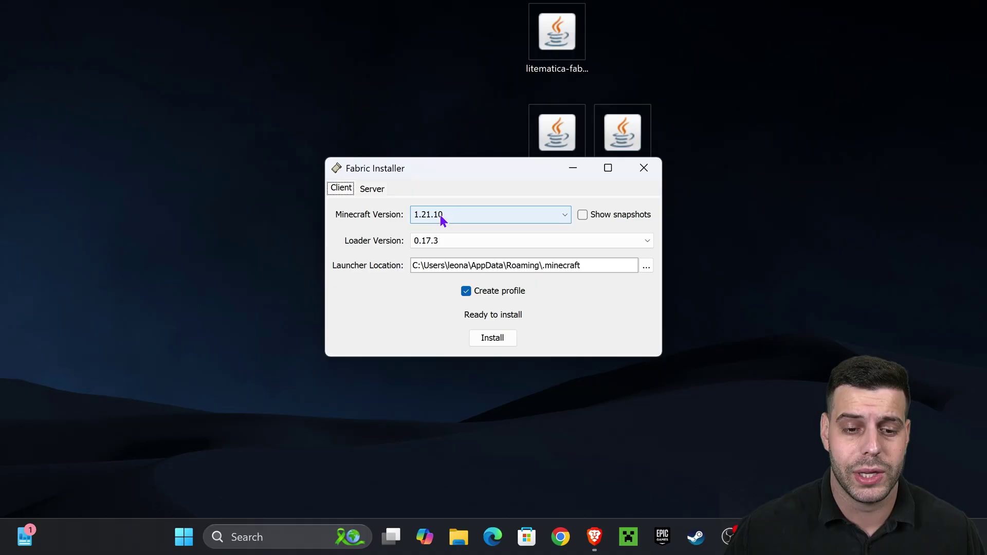
pyautogui.click(447, 212)
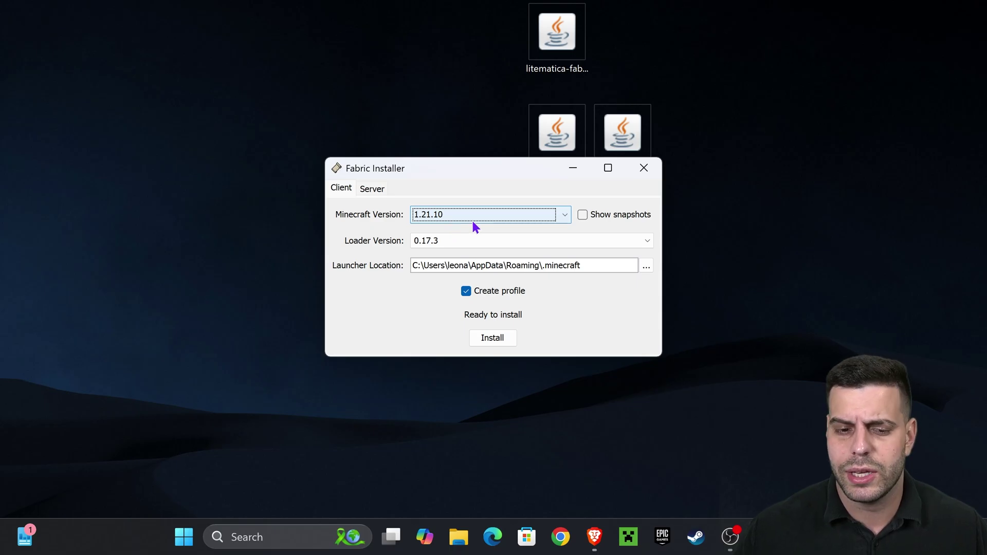
pyautogui.click(501, 338)
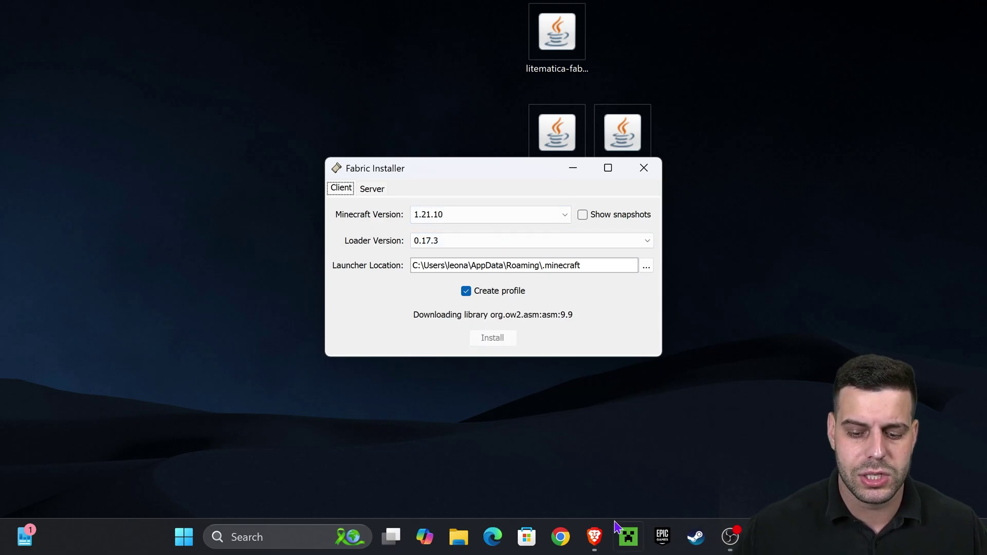
# - Bring up the 'How to Download and Install Java 21' guide in the browser
pyautogui.click(594, 537)
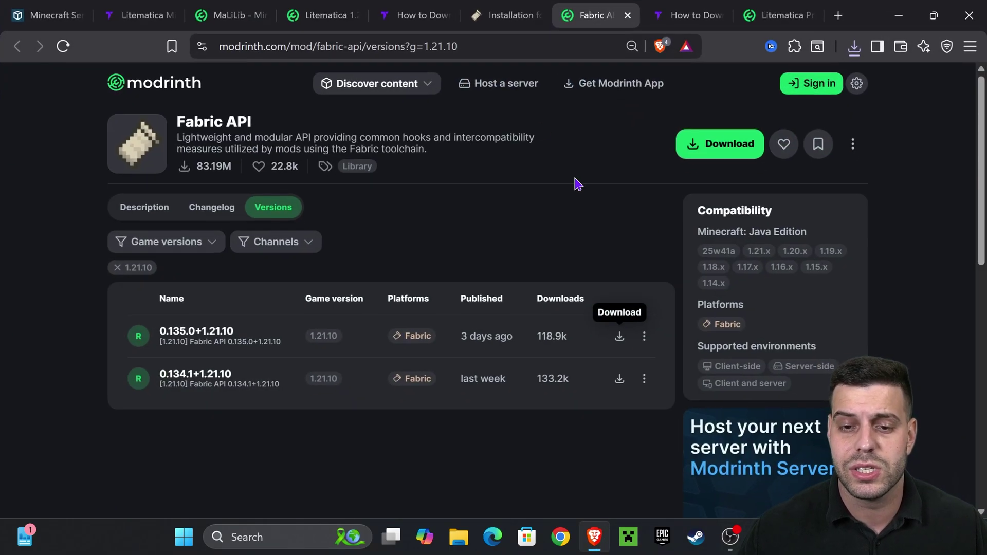
pyautogui.click(680, 16)
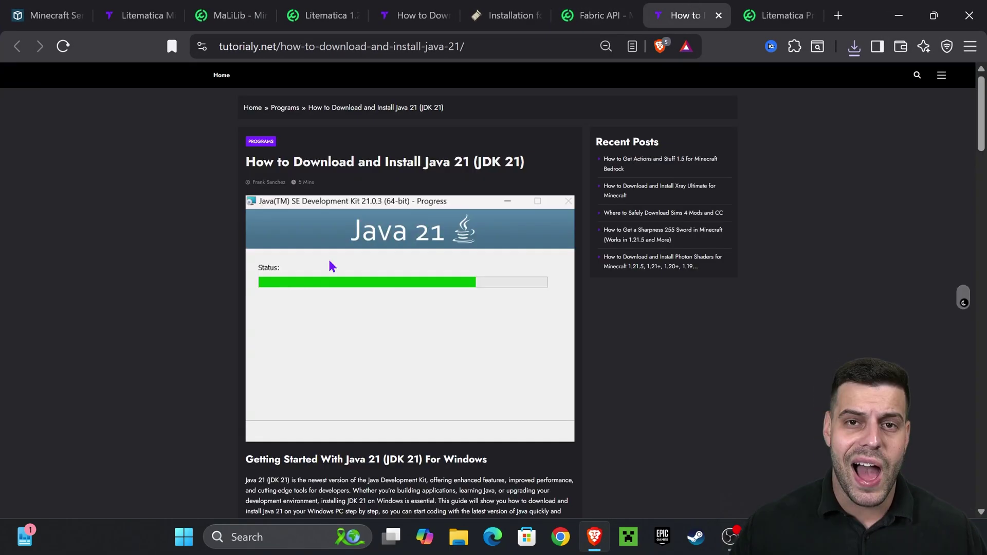
pyautogui.scroll(-15, 426, 222)
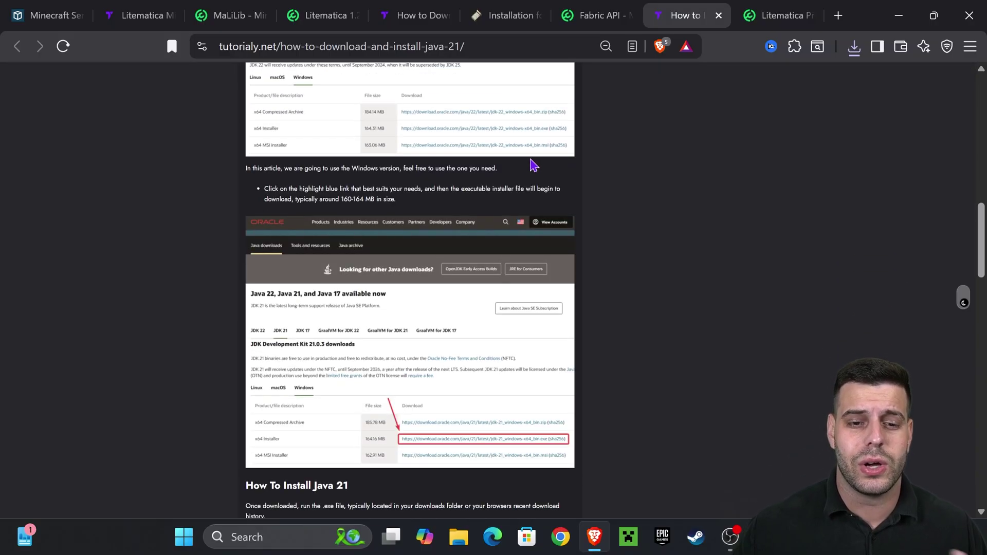
pyautogui.scroll(10, 564, 165)
pyautogui.scroll(-20, 509, 165)
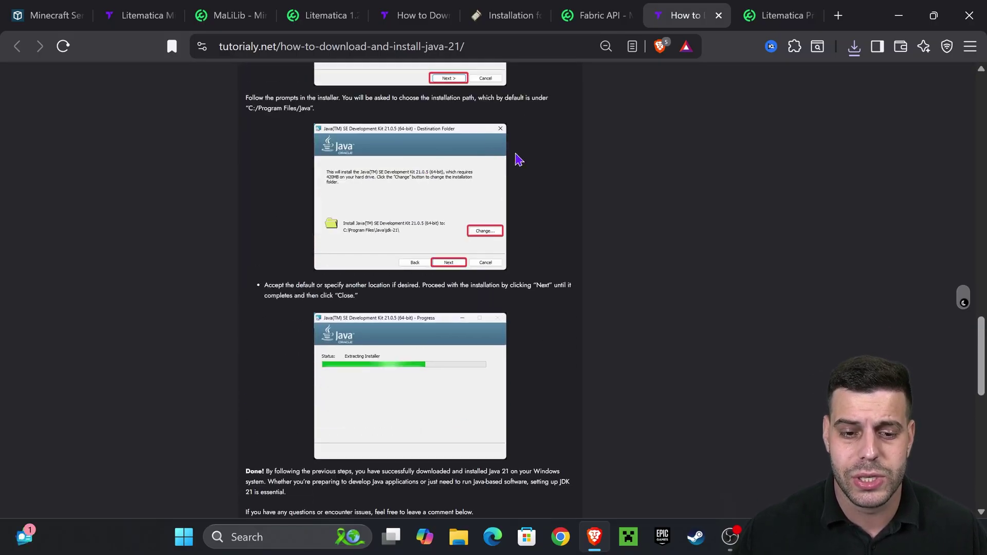
pyautogui.scroll(20, 529, 176)
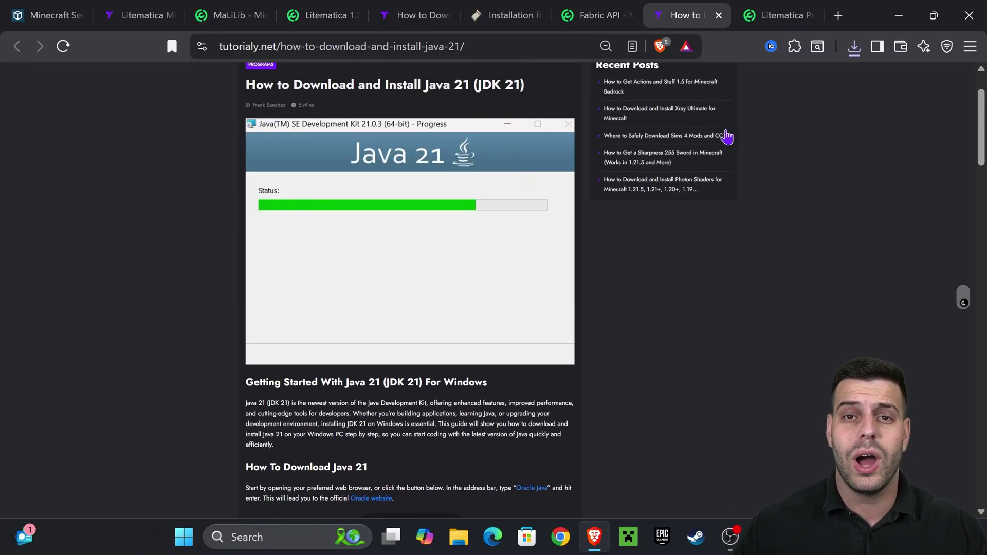
# - Acknowledge the 'Successfully Installed' message and close the Fabric Installer
pyautogui.click(899, 15)
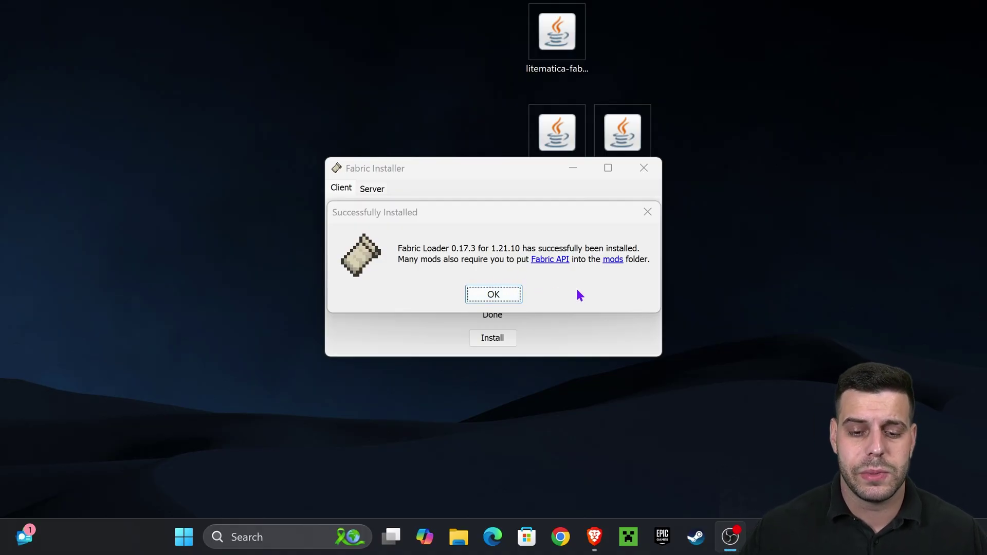
pyautogui.click(494, 295)
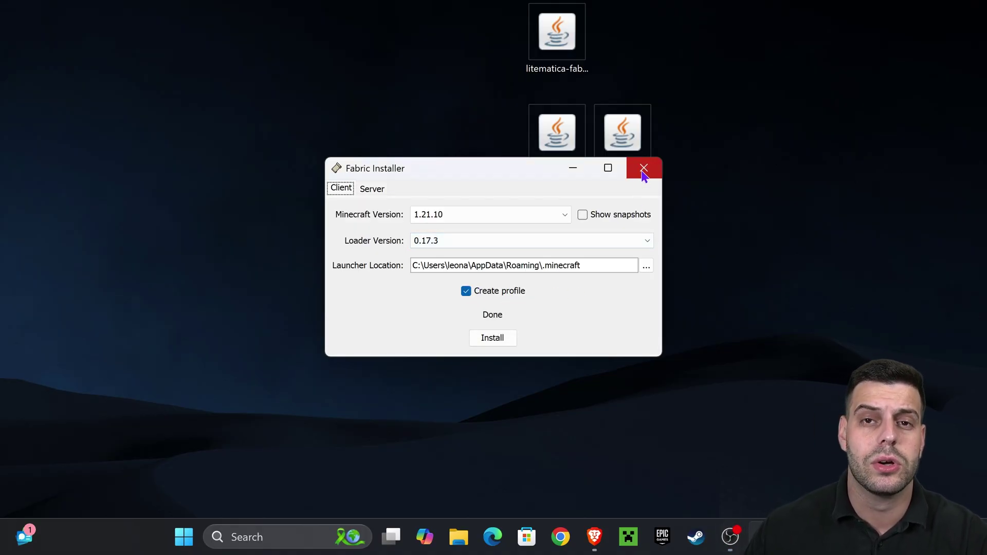
pyautogui.click(644, 168)
# - Arrange the litematica, malilib and fabric-api jars in a row on the desktop
pyautogui.moveTo(722, 77); pyautogui.dragTo(689, 122)
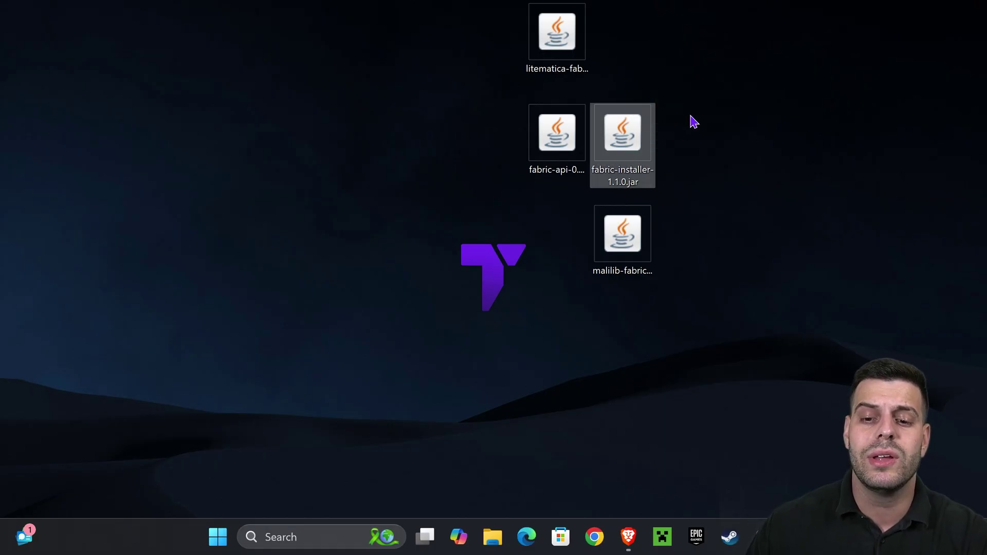
pyautogui.moveTo(701, 51); pyautogui.dragTo(635, 146)
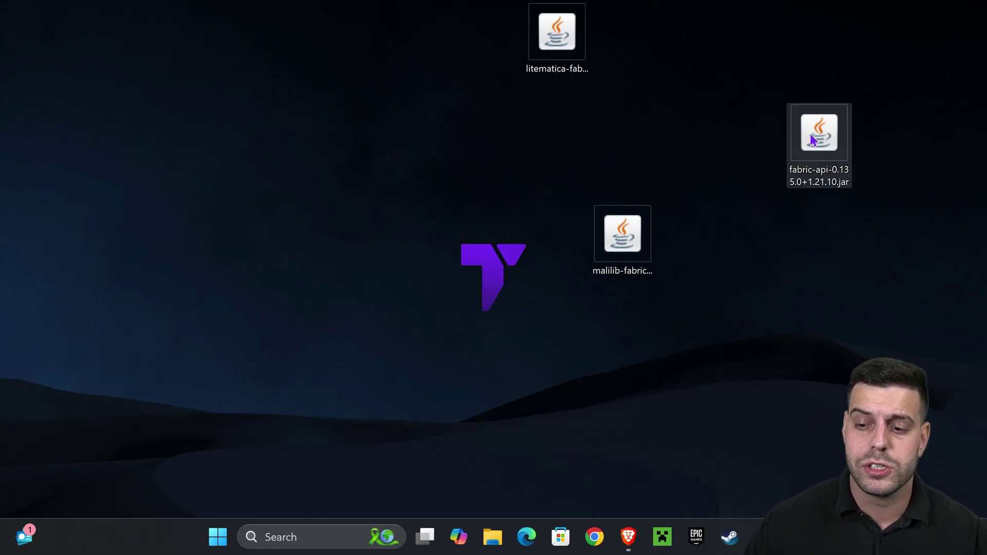
pyautogui.moveTo(817, 134); pyautogui.dragTo(689, 234)
pyautogui.moveTo(550, 42); pyautogui.dragTo(550, 246)
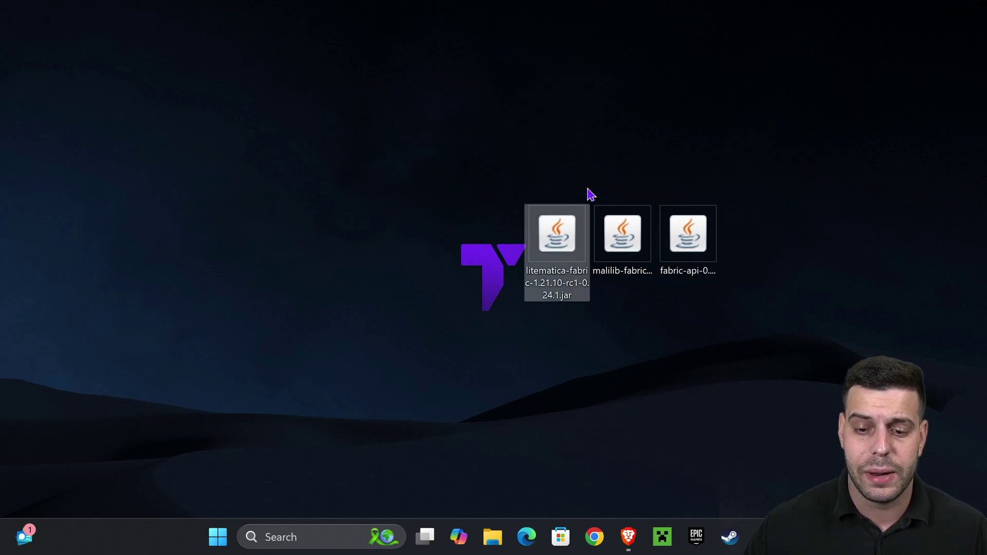
pyautogui.click(642, 241)
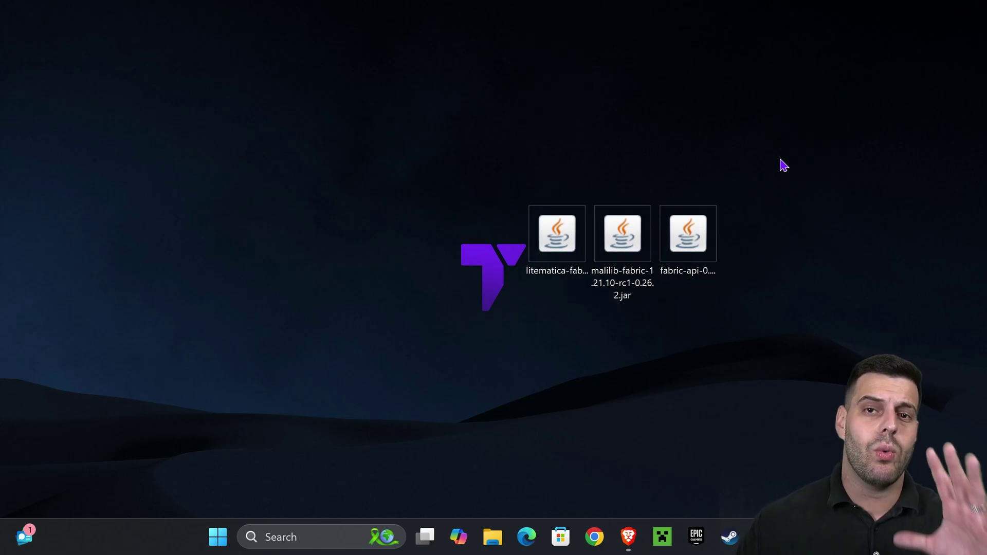
pyautogui.moveTo(787, 143); pyautogui.dragTo(529, 293)
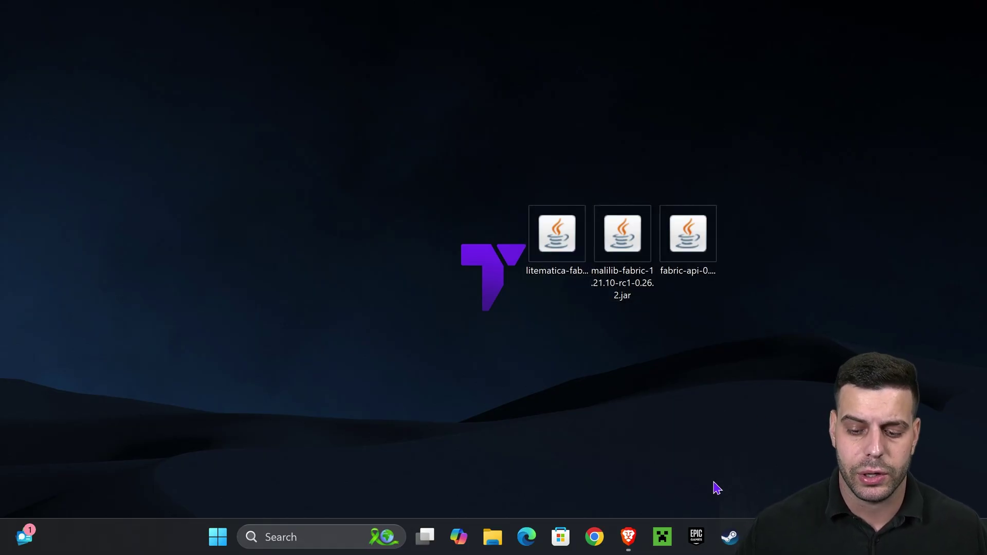
# - In the Minecraft Launcher's Installations tab, toggle Modded off and on to list fabric-loader-1.21.10
pyautogui.click(662, 537)
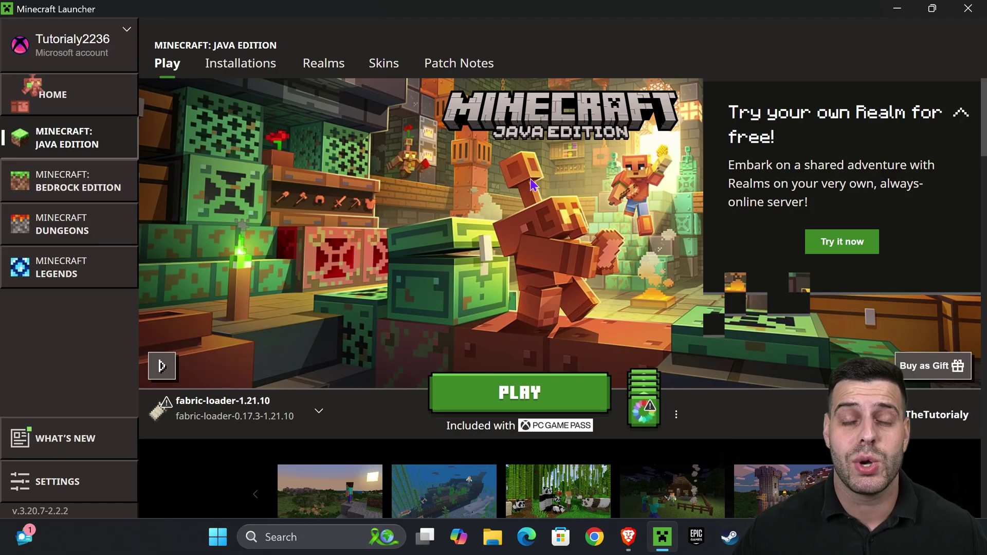
pyautogui.moveTo(226, 426)
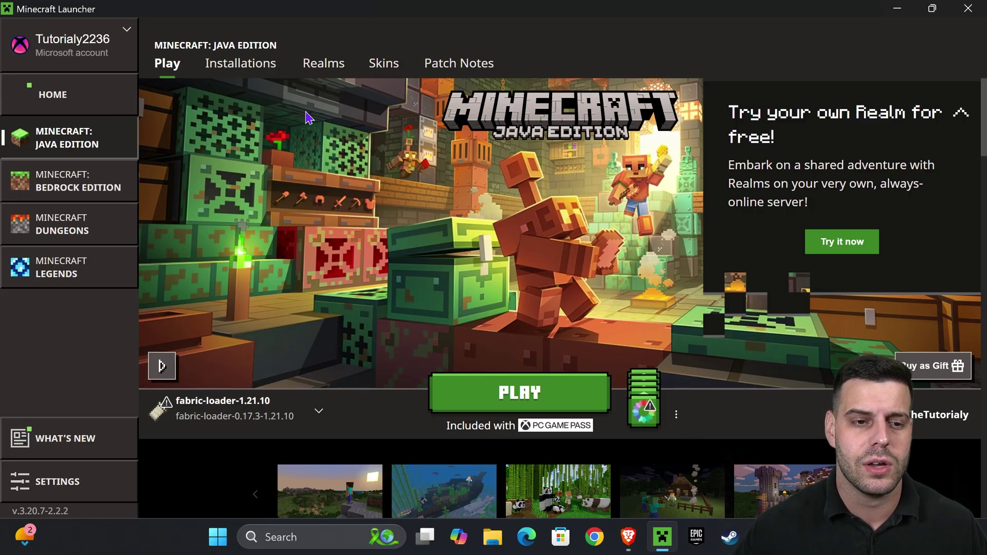
pyautogui.click(251, 72)
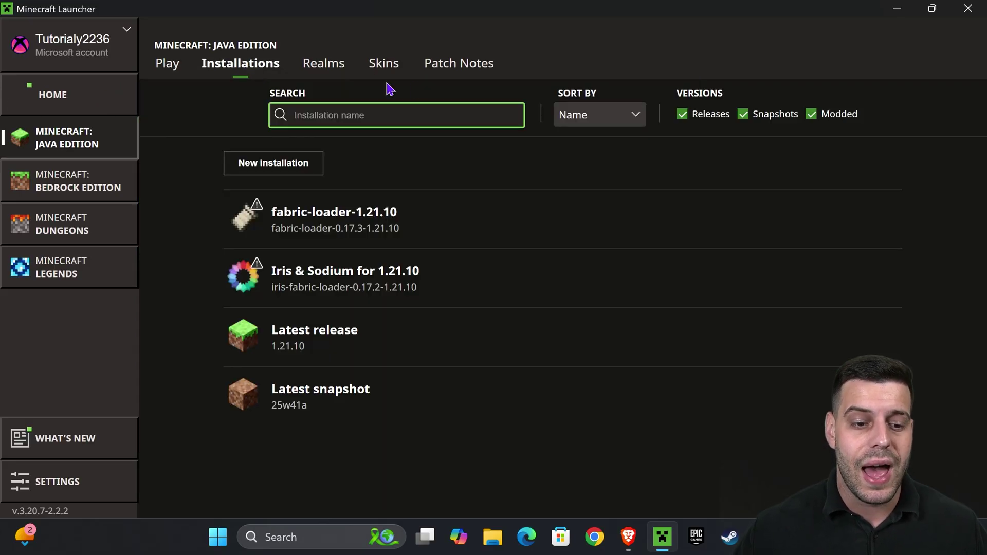
pyautogui.click(816, 116)
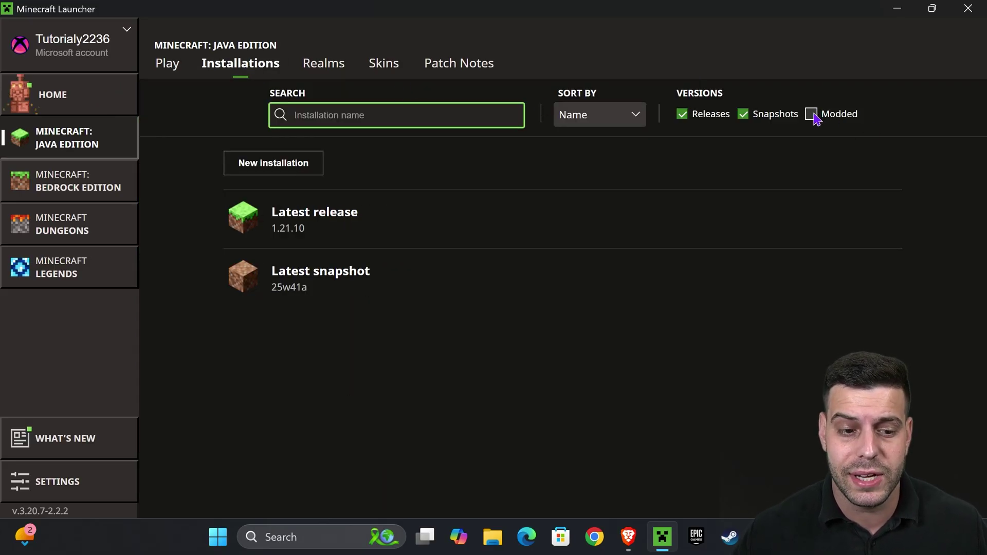
pyautogui.click(813, 116)
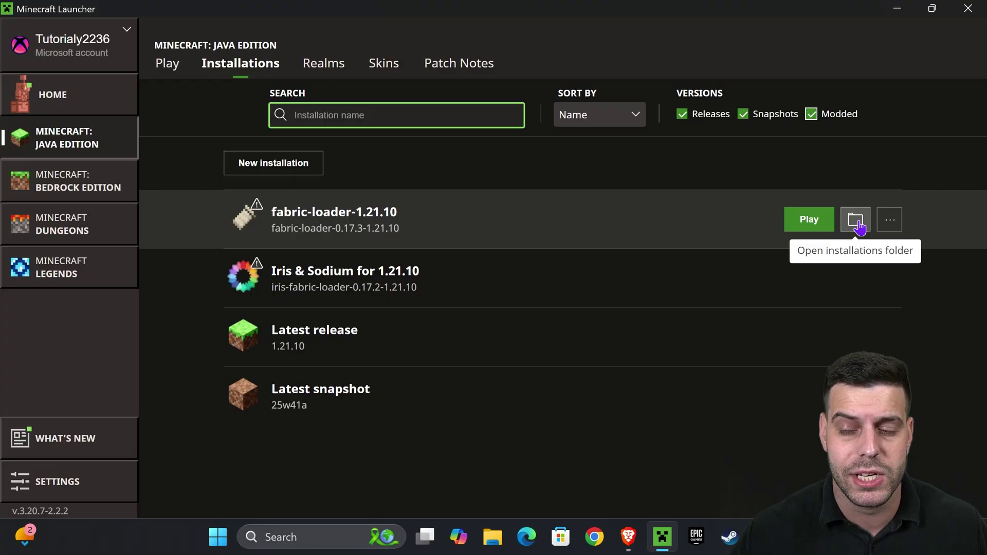
# - Open the installation's .minecraft folder, maximized, and delete the old mods folder
pyautogui.click(857, 222)
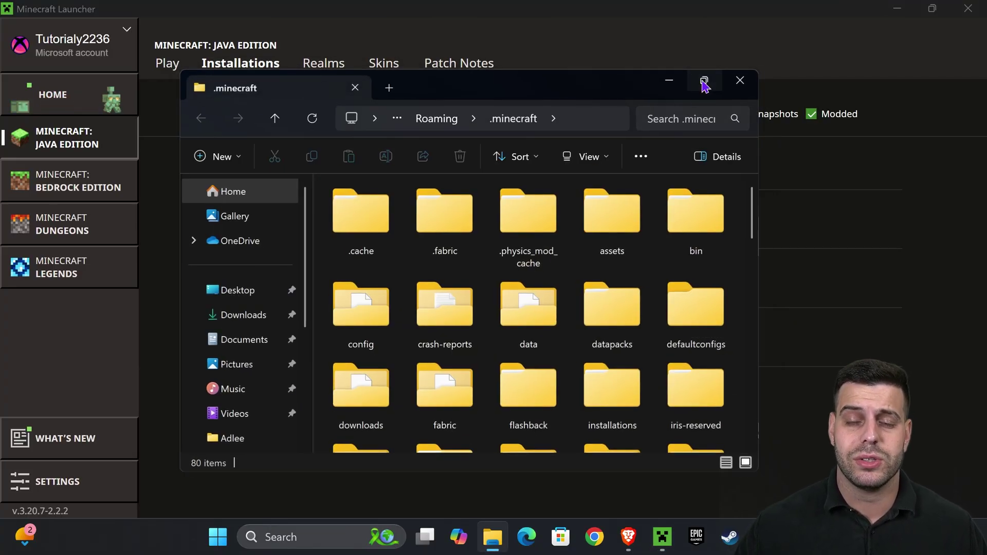
pyautogui.click(705, 82)
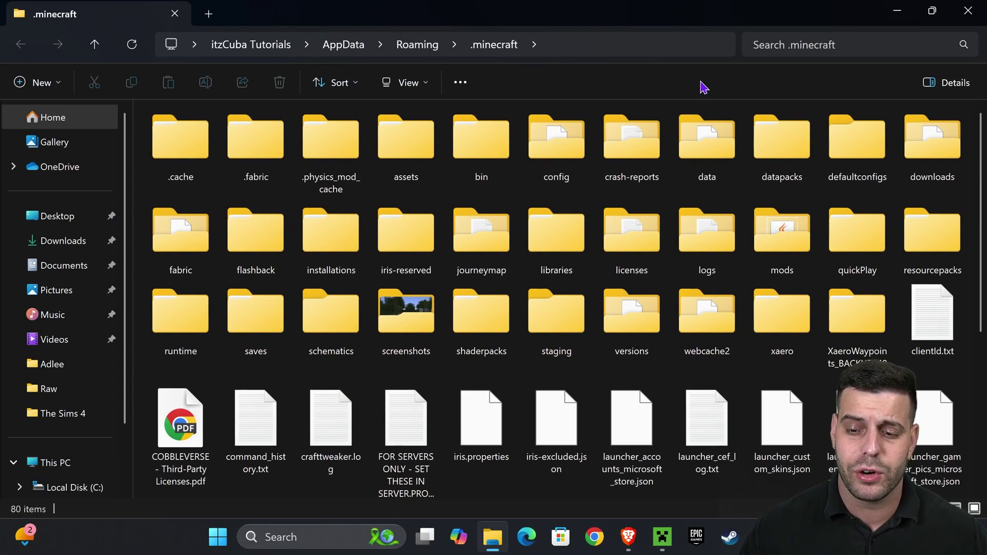
pyautogui.click(790, 256)
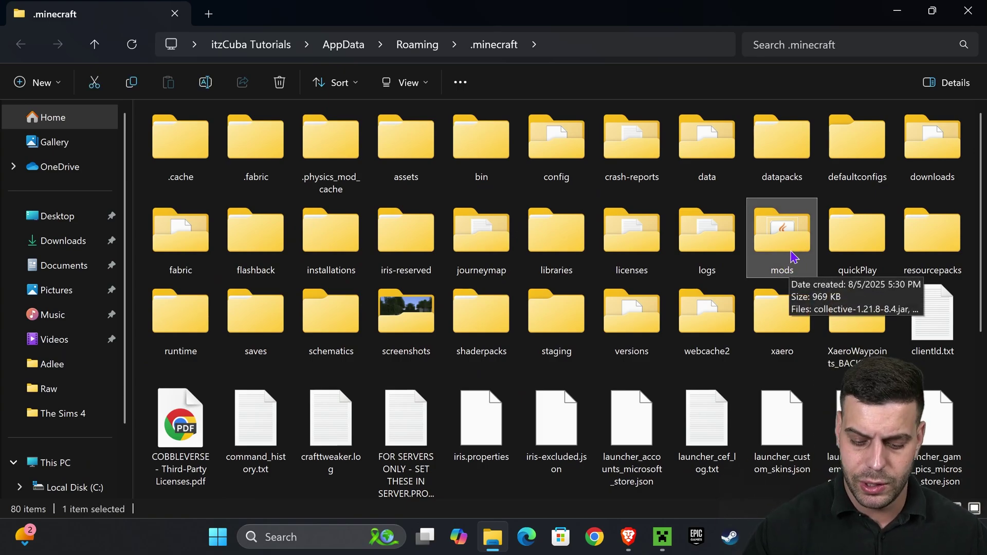
pyautogui.press('Delete')
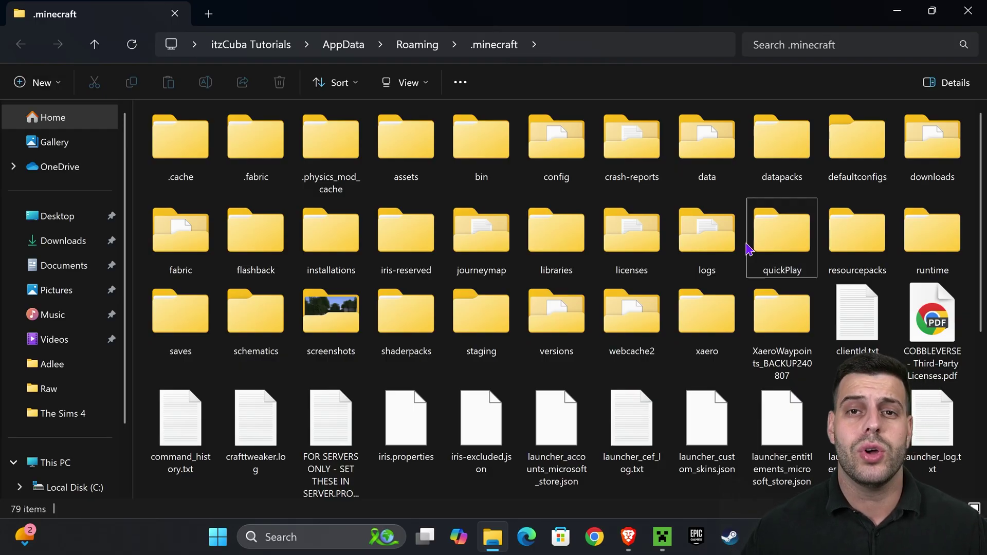
# - Create a new folder named 'mods' in .minecraft and open it
pyautogui.click(57, 82)
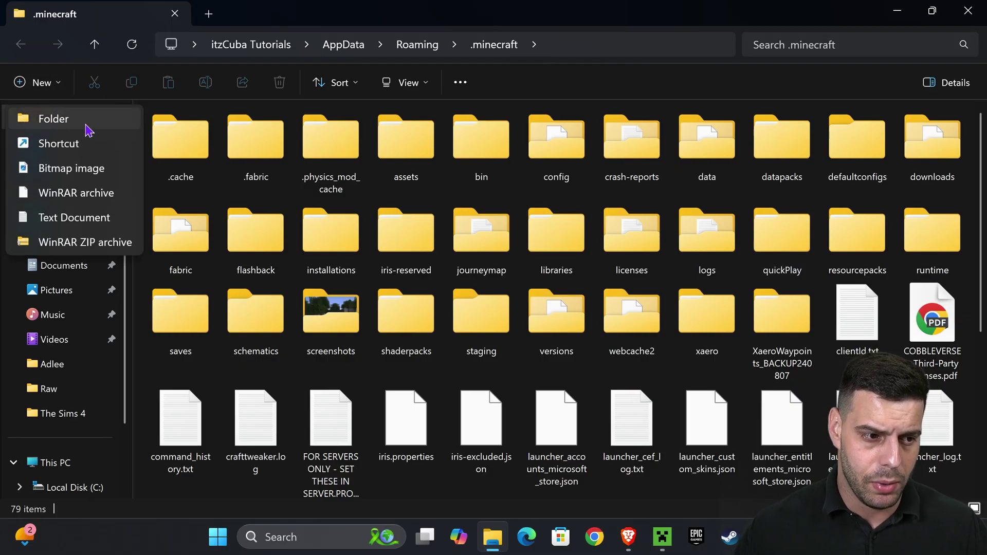
pyautogui.click(66, 119)
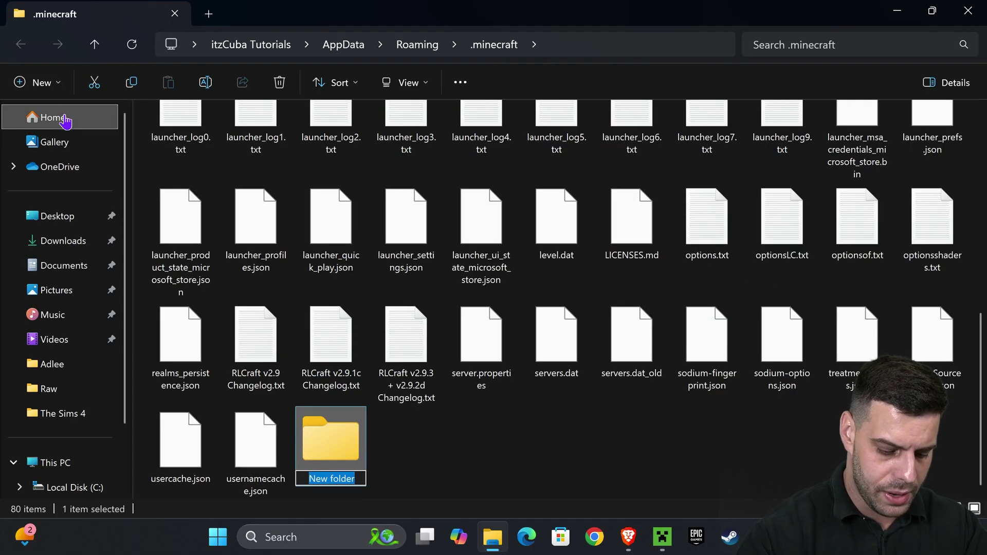
pyautogui.write('mods')
pyautogui.click(420, 452)
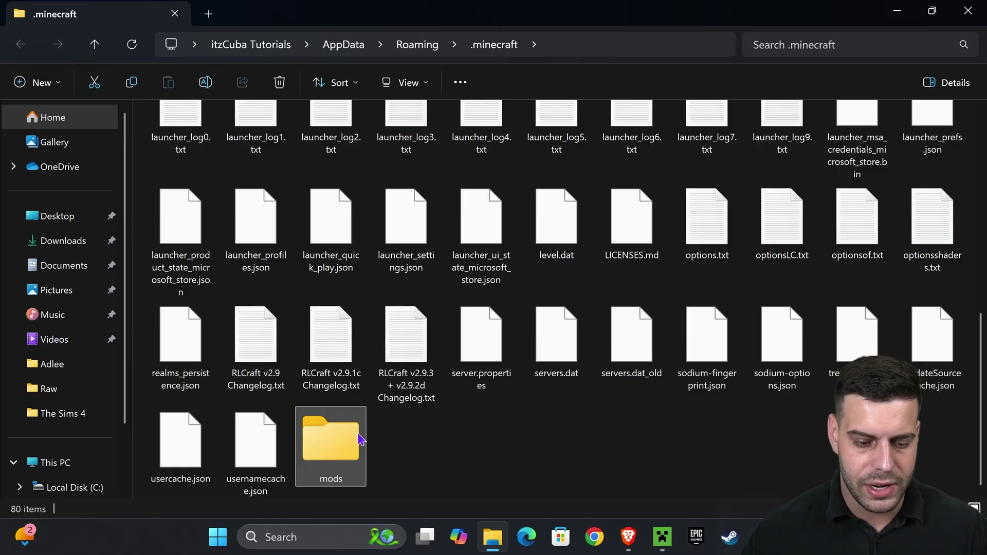
pyautogui.doubleClick(360, 439)
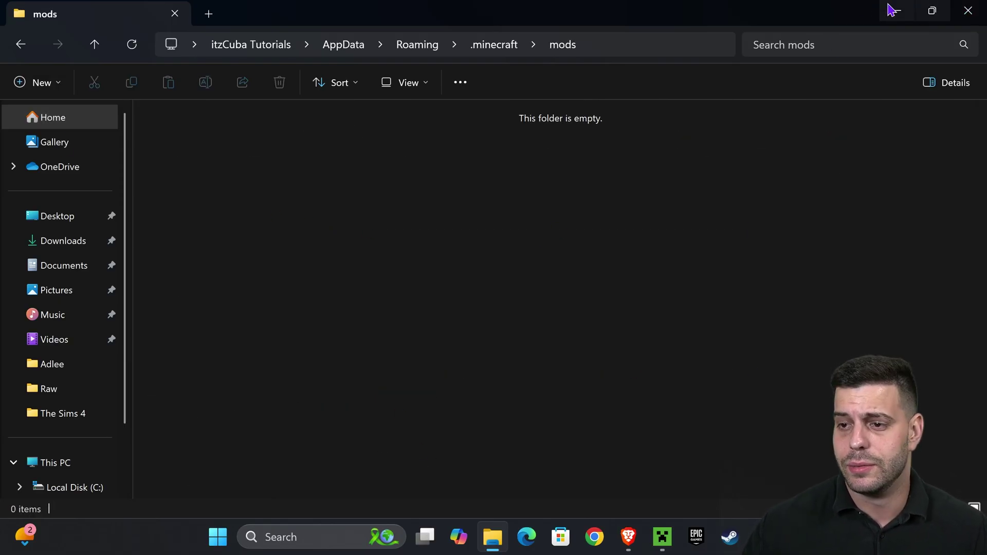
# - Drag the litematica, malilib and fabric-api jar files from the desktop into the mods folder
pyautogui.click(893, 9)
pyautogui.click(910, 25)
pyautogui.click(913, 7)
pyautogui.moveTo(772, 128); pyautogui.dragTo(634, 325)
pyautogui.moveTo(875, 179); pyautogui.dragTo(463, 259)
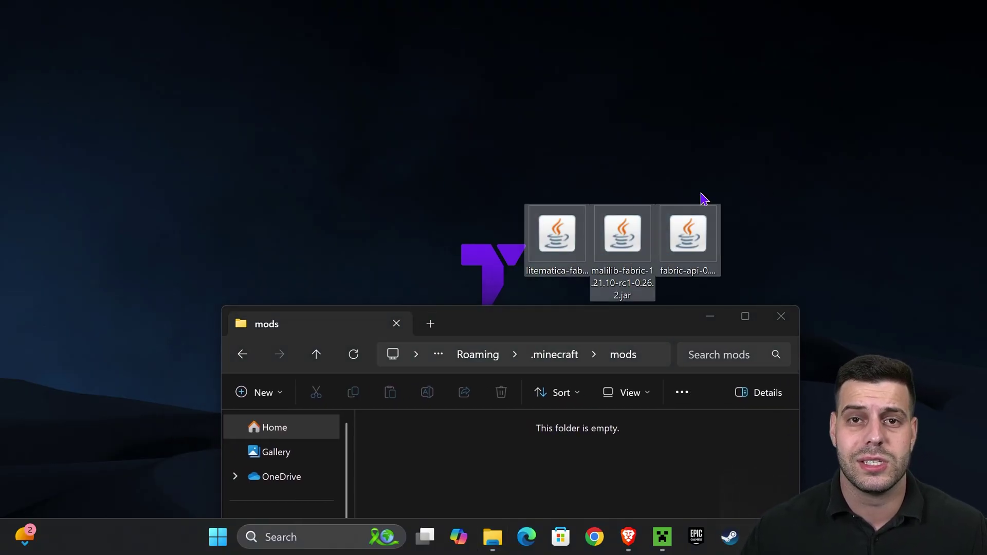
pyautogui.moveTo(566, 234); pyautogui.dragTo(467, 465)
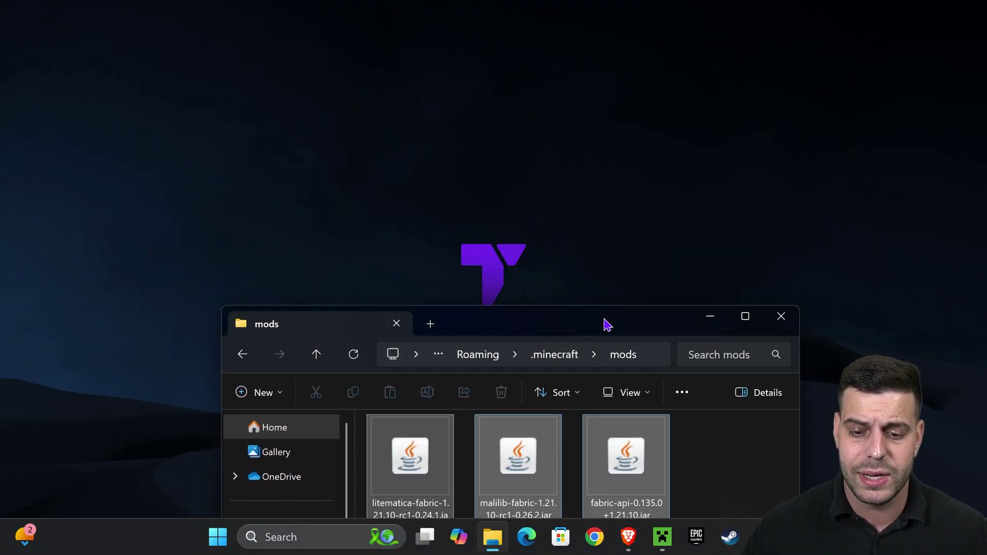
# - Maximize the mods window and check that all three jars are inside
pyautogui.moveTo(609, 323); pyautogui.dragTo(599, 57)
pyautogui.click(696, 233)
pyautogui.click(733, 50)
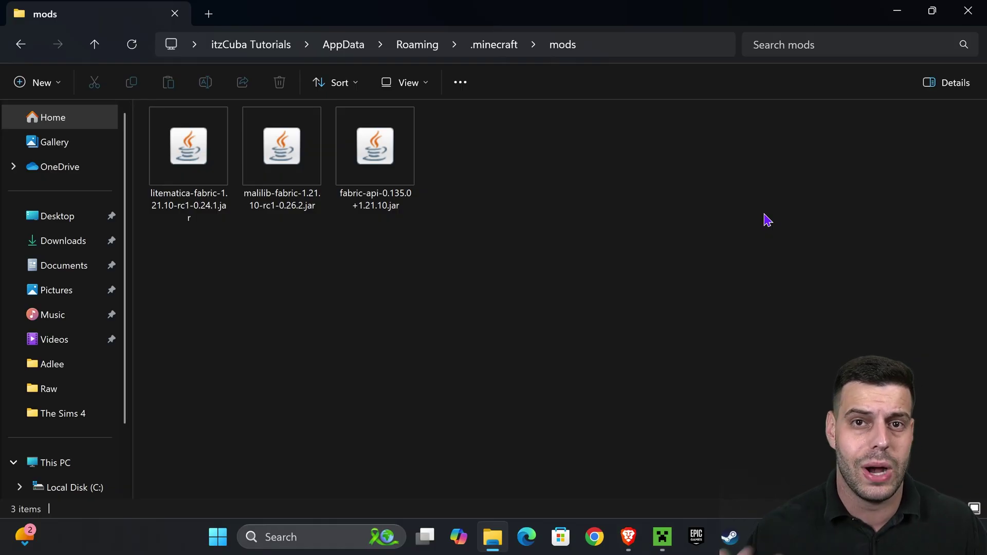
pyautogui.moveTo(650, 220); pyautogui.dragTo(219, 192)
pyautogui.click(566, 180)
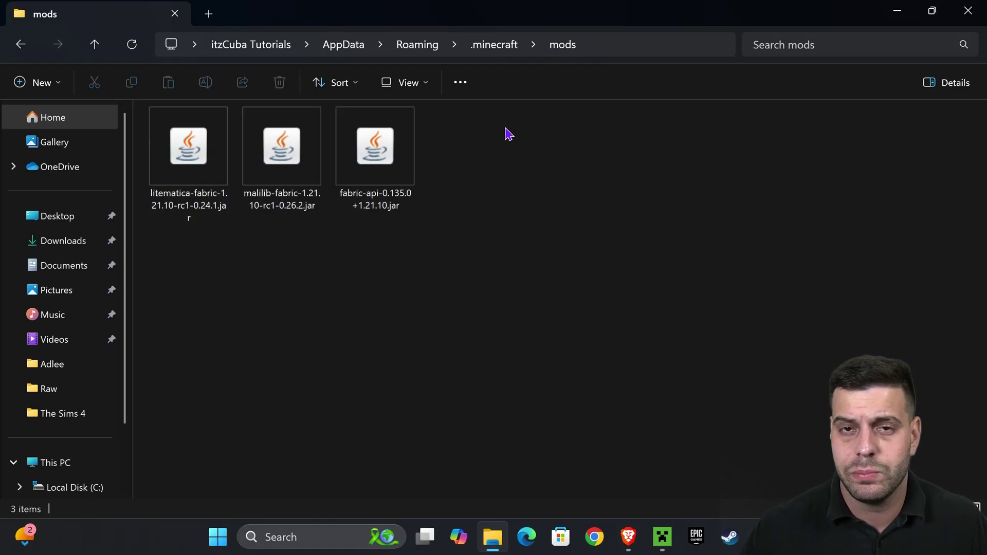
# - Close Explorer and play the fabric-loader-1.21.10 installation from the launcher's Java Edition page
pyautogui.click(977, 7)
pyautogui.click(662, 537)
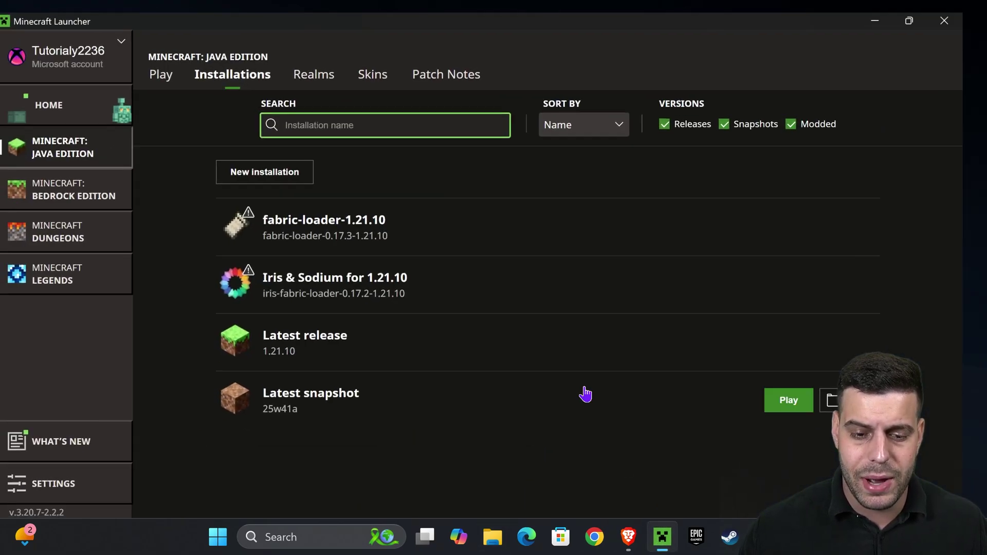
pyautogui.click(162, 63)
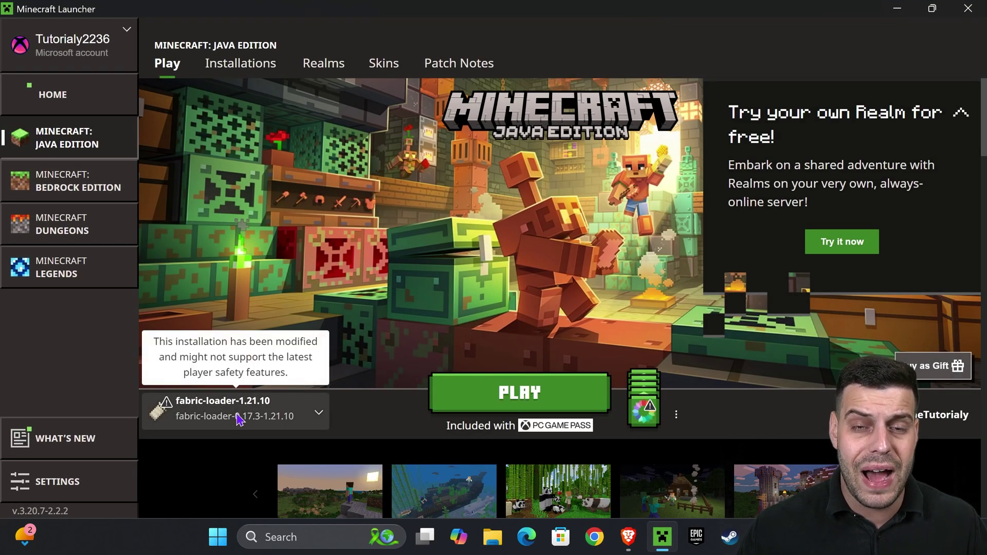
pyautogui.click(519, 393)
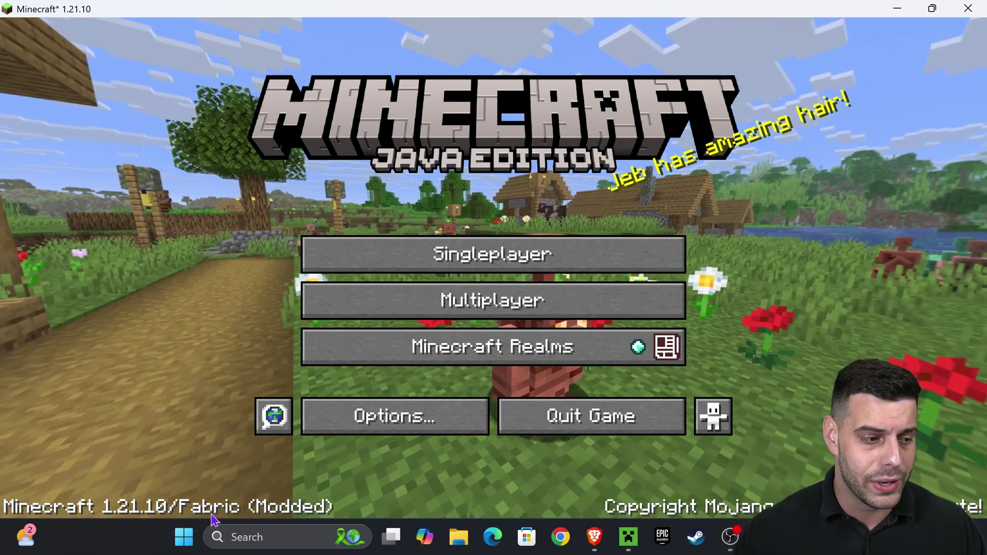
# - From Singleplayer, play the first world in the list, 'New World'
pyautogui.click(549, 252)
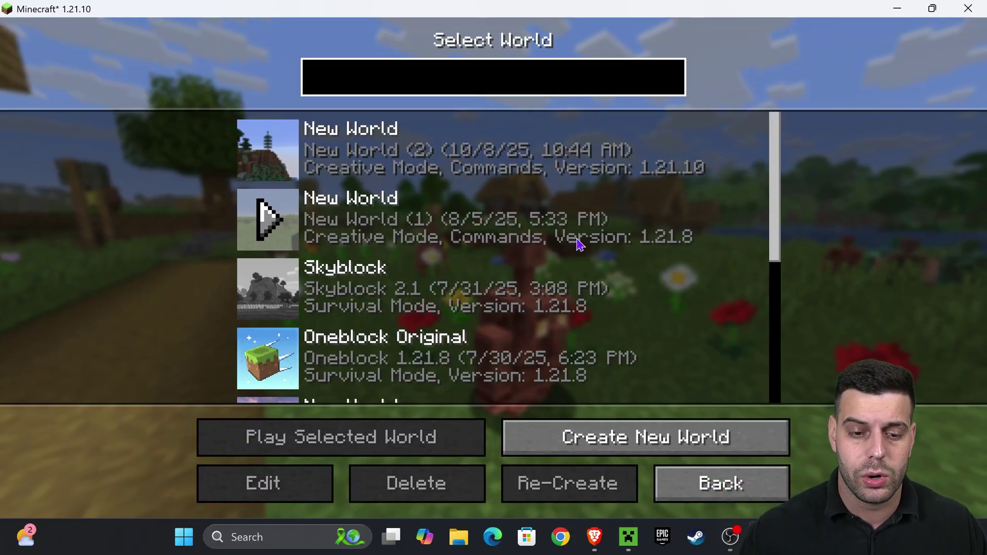
pyautogui.click(269, 147)
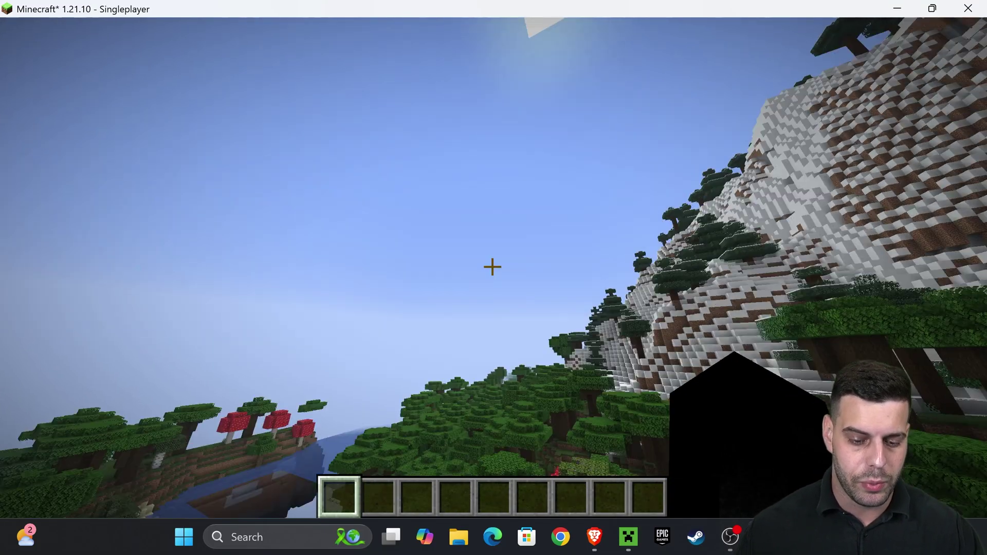
# - Open the Litematica menu with M, visit Configuration, exit, and reopen it with M
pyautogui.press('m')
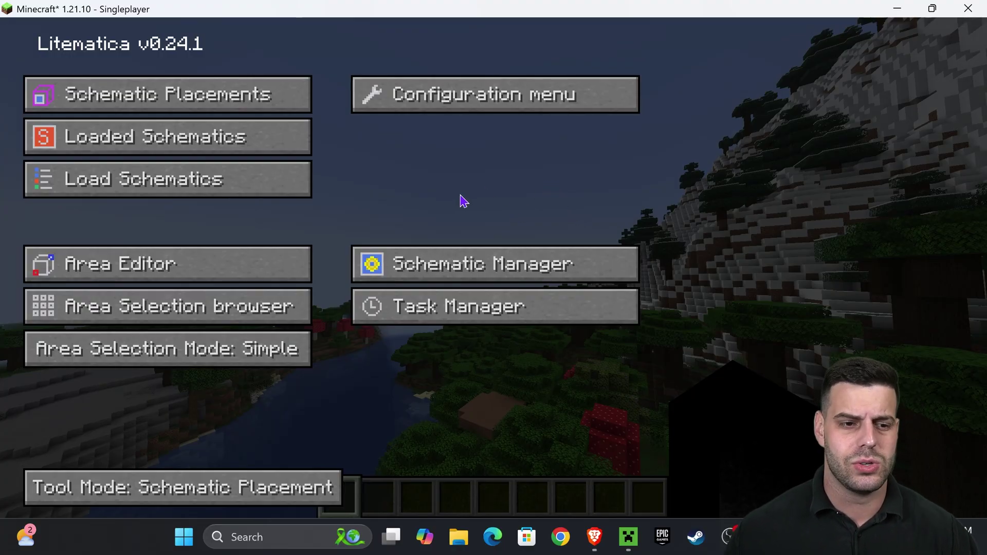
pyautogui.click(502, 102)
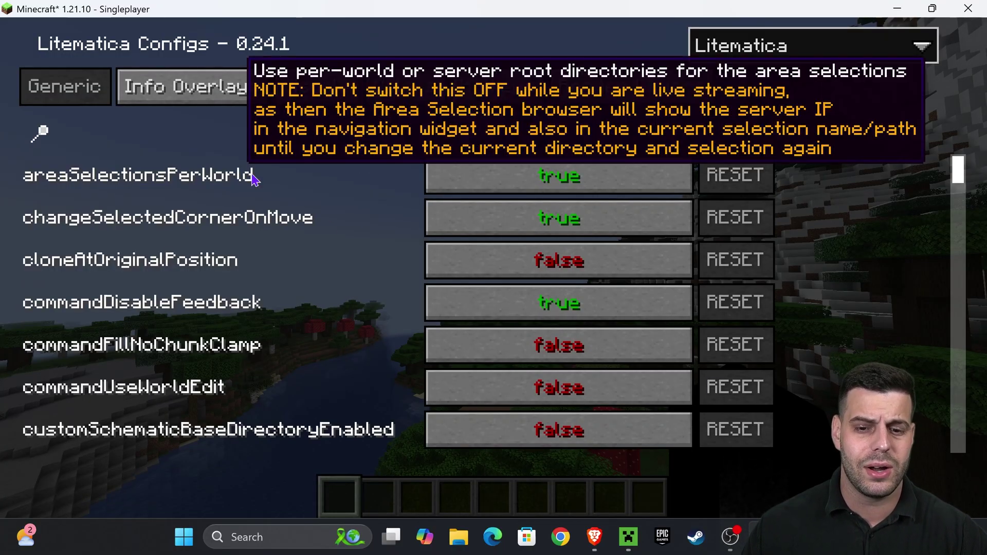
pyautogui.press('Escape')
pyautogui.press('Escape')
pyautogui.press('Escape')
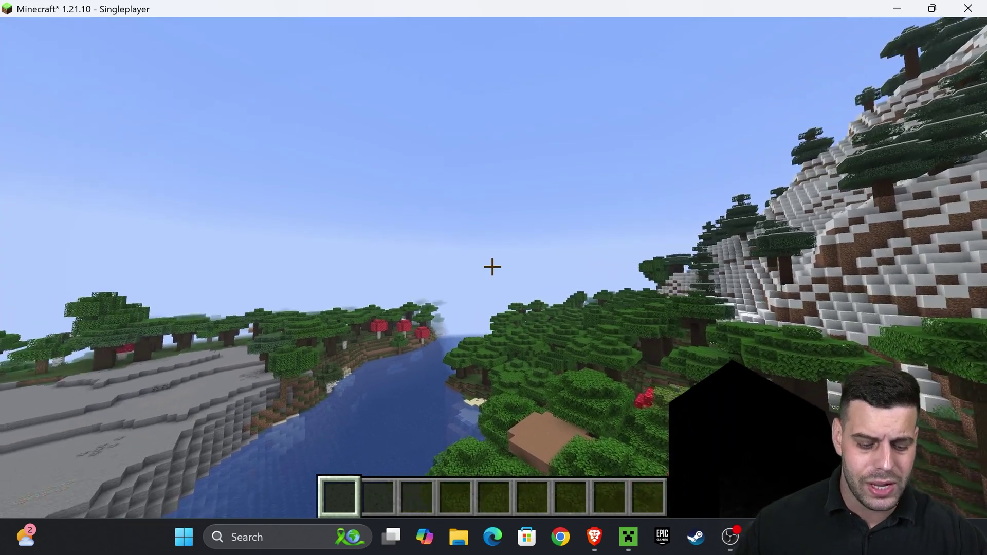
pyautogui.press('m')
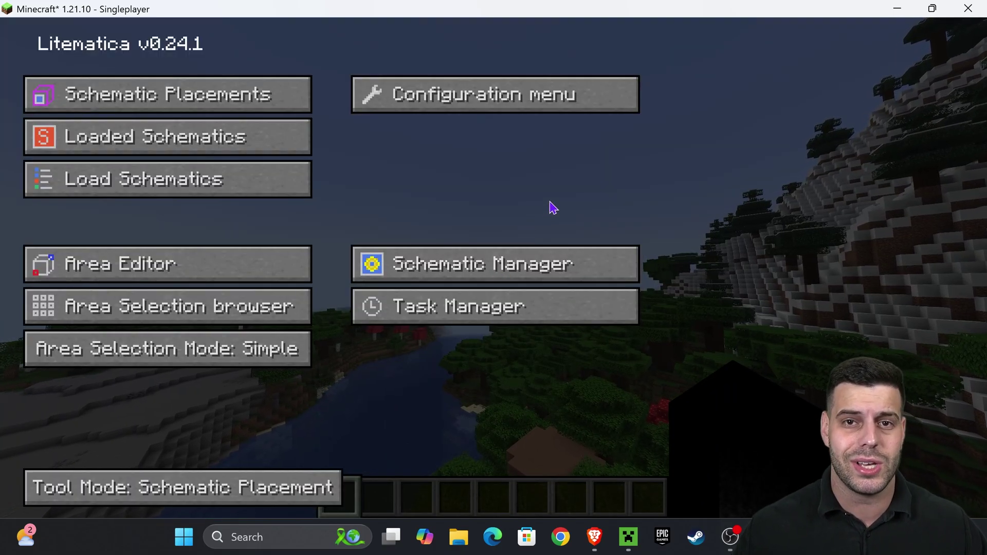